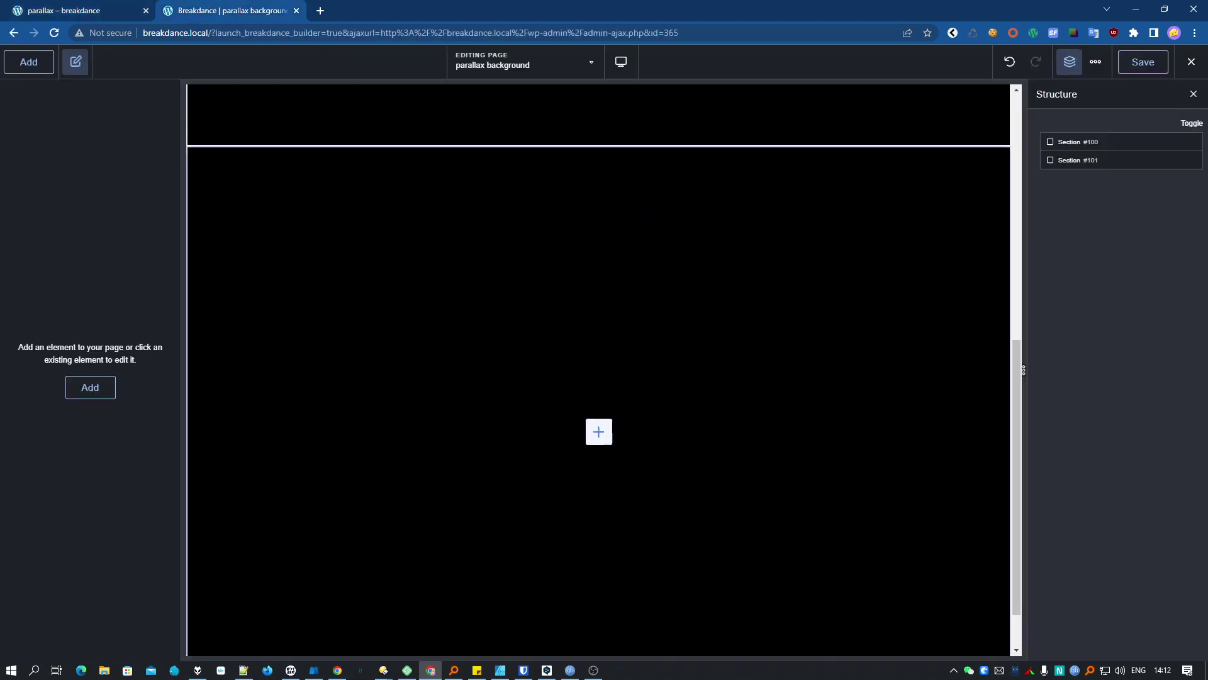
# Insert a new Section right after the first section.
pyautogui.click(1120, 139)
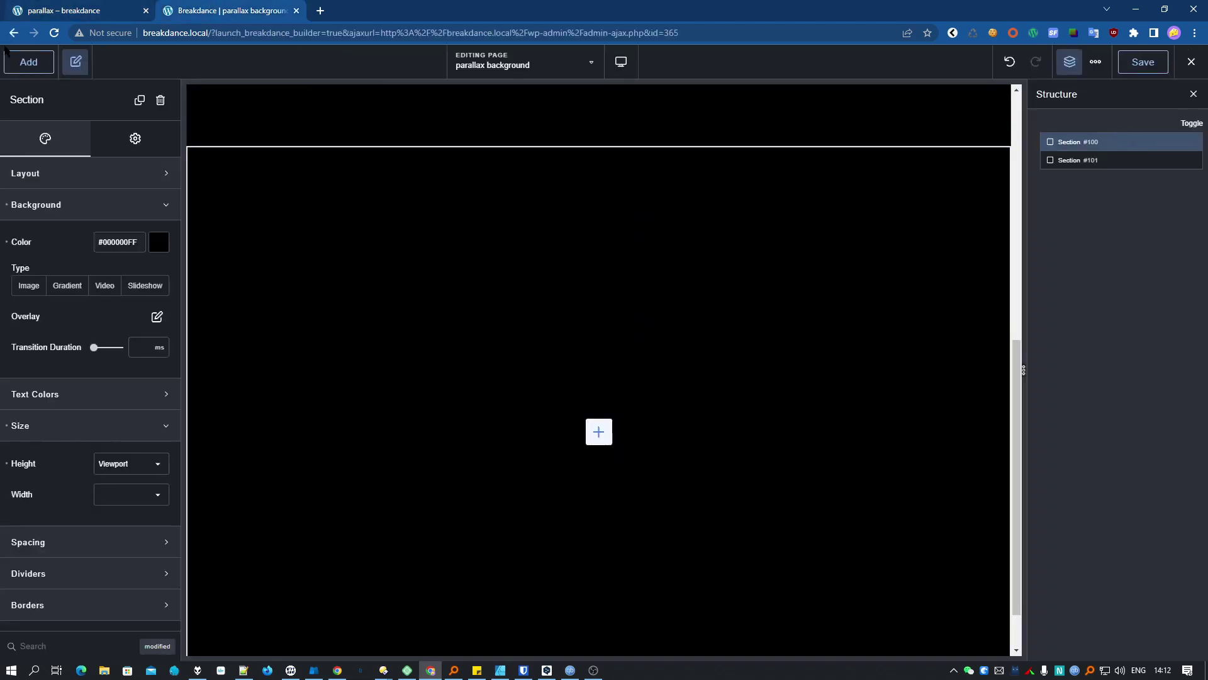
pyautogui.click(29, 62)
pyautogui.write('sec')
pyautogui.click(66, 175)
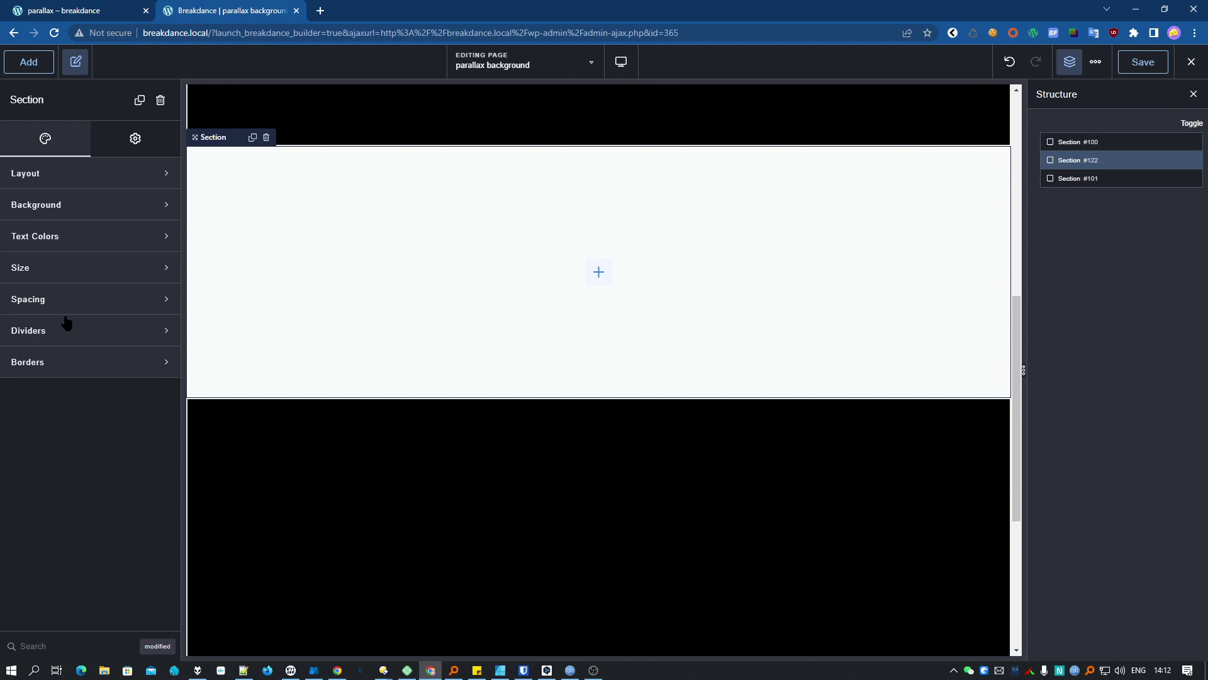
# Give the new section a Custom height of 600 px.
pyautogui.click(52, 269)
pyautogui.click(147, 306)
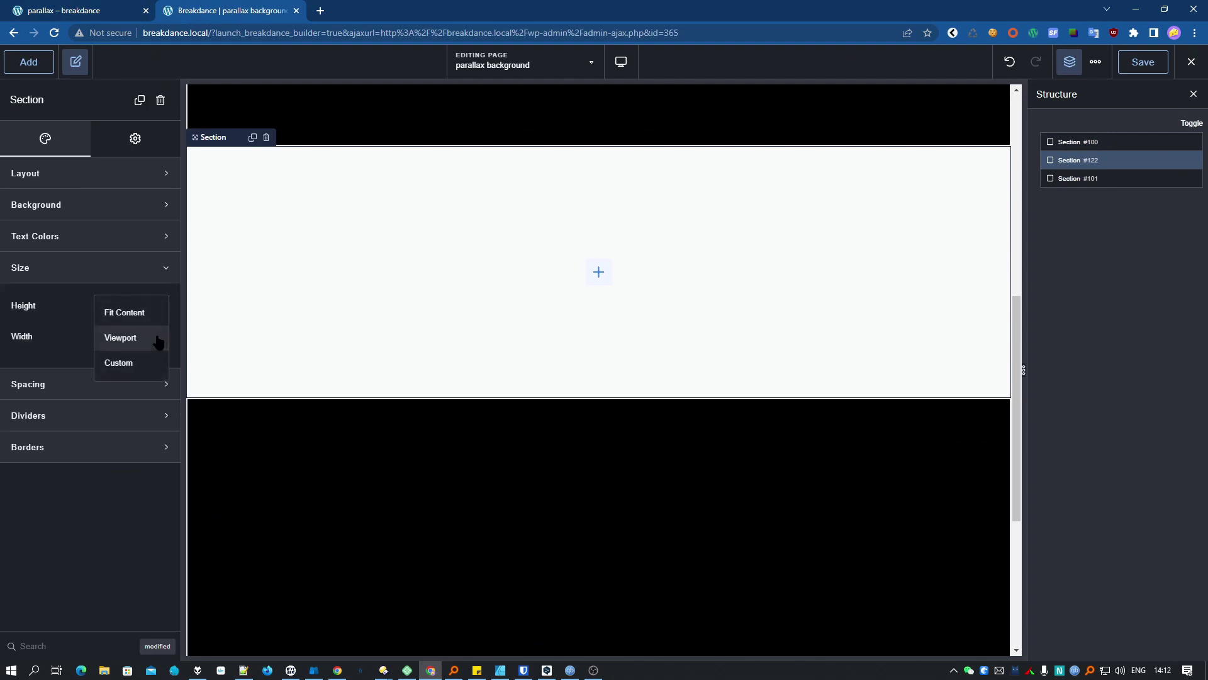
pyautogui.click(136, 358)
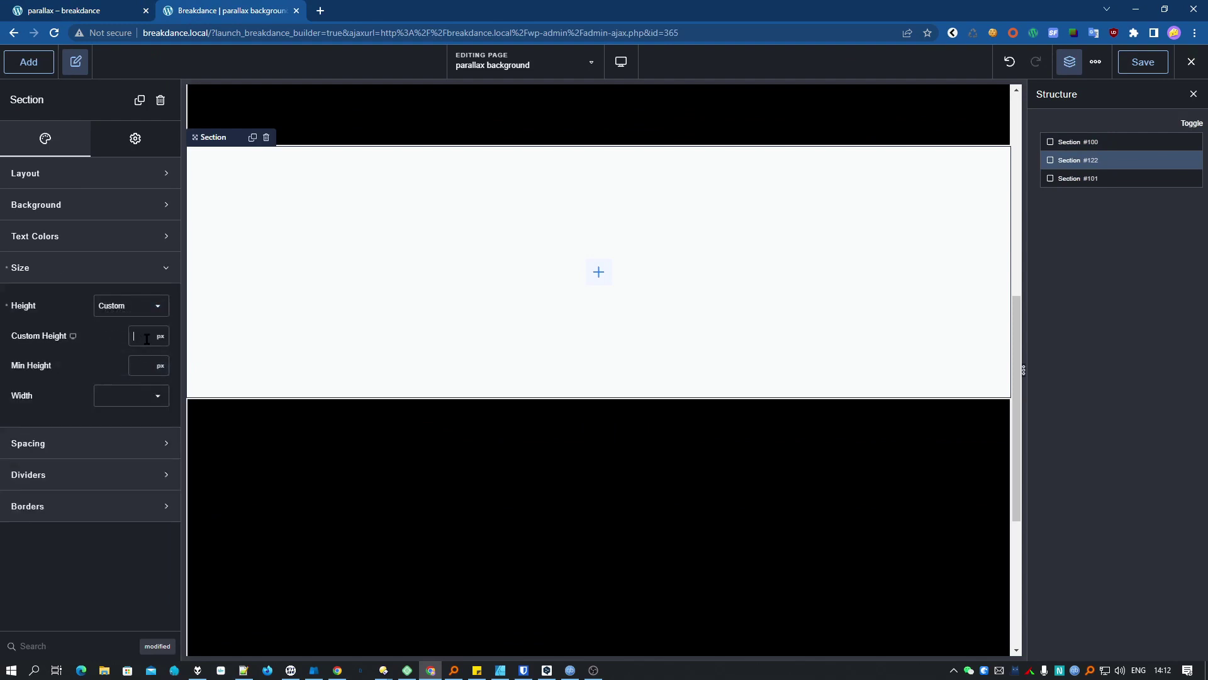
pyautogui.write('600')
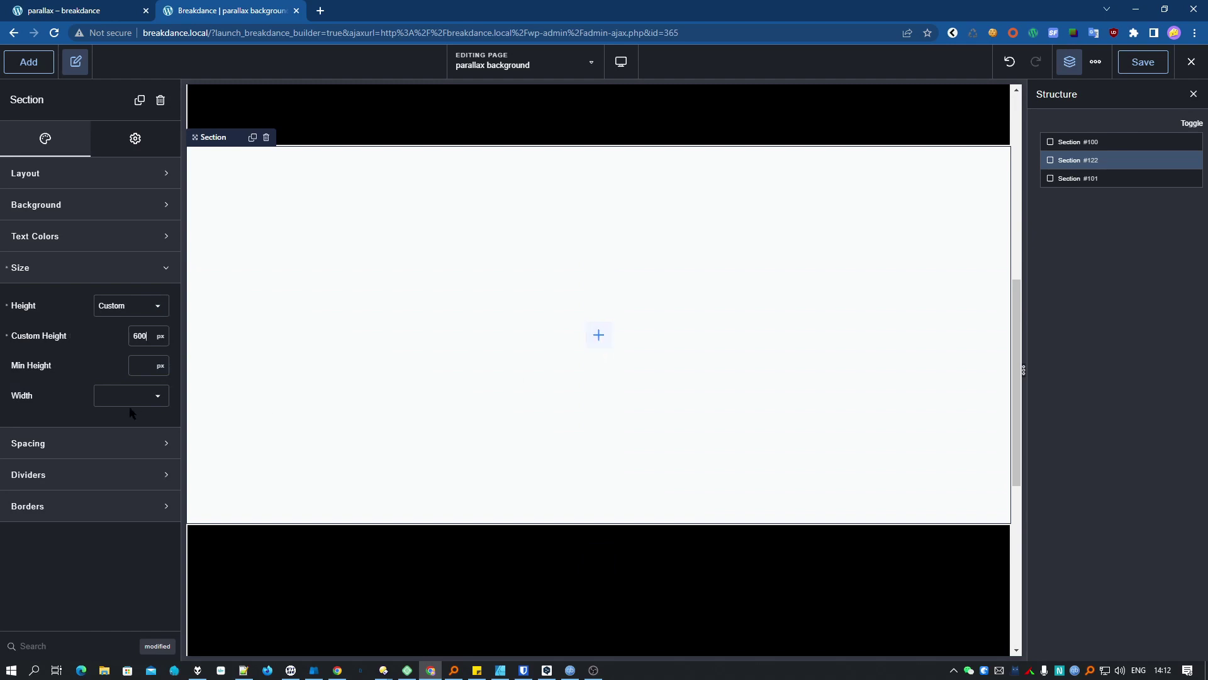
# Drop an Image element into the new section showing the butterfly-on-yellow-flowers photo.
pyautogui.click(21, 61)
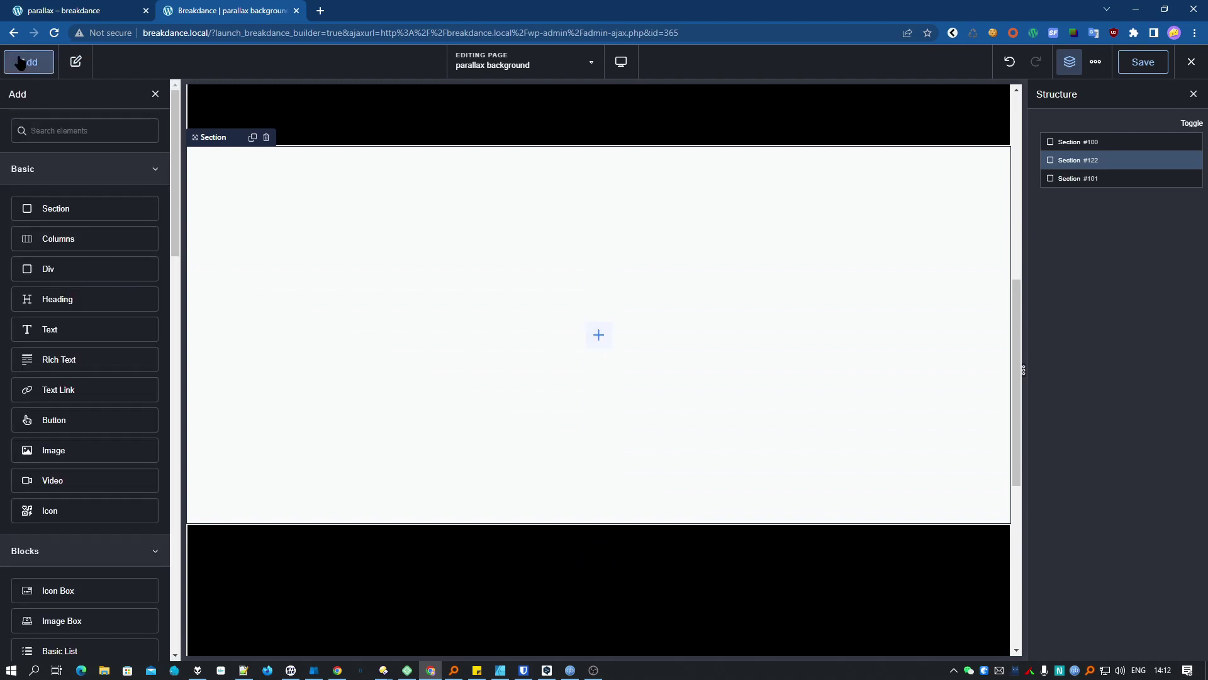
pyautogui.write('im')
pyautogui.moveTo(69, 177); pyautogui.dragTo(580, 216)
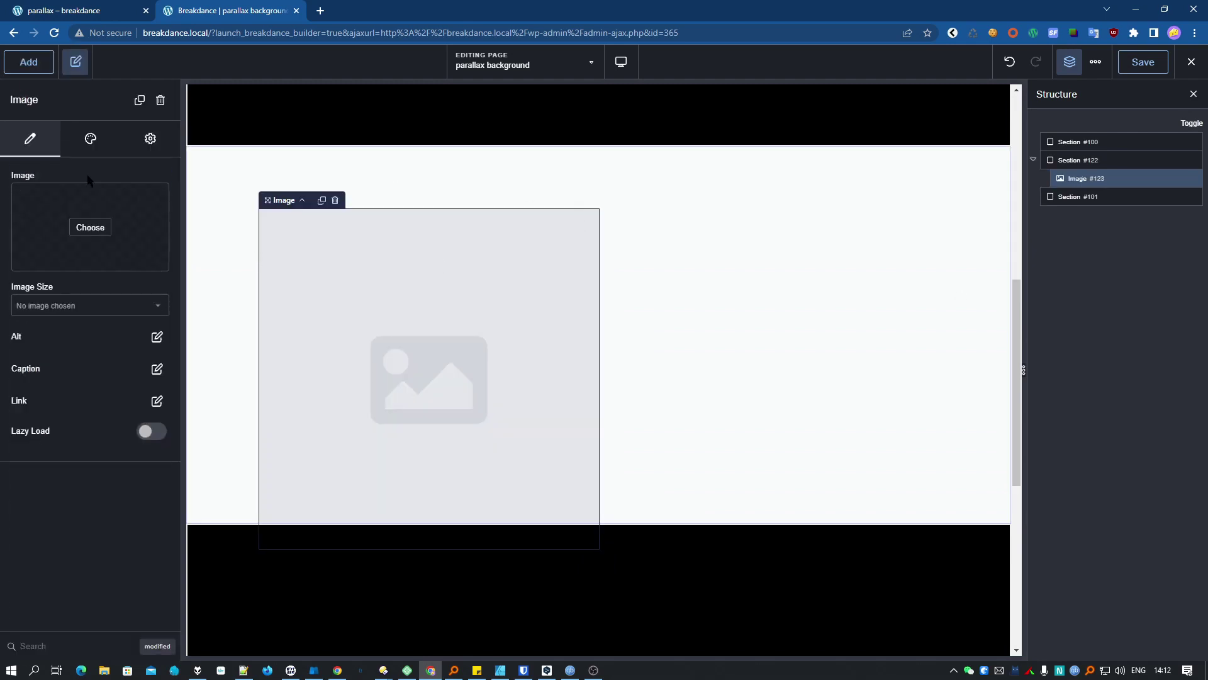
pyautogui.click(90, 228)
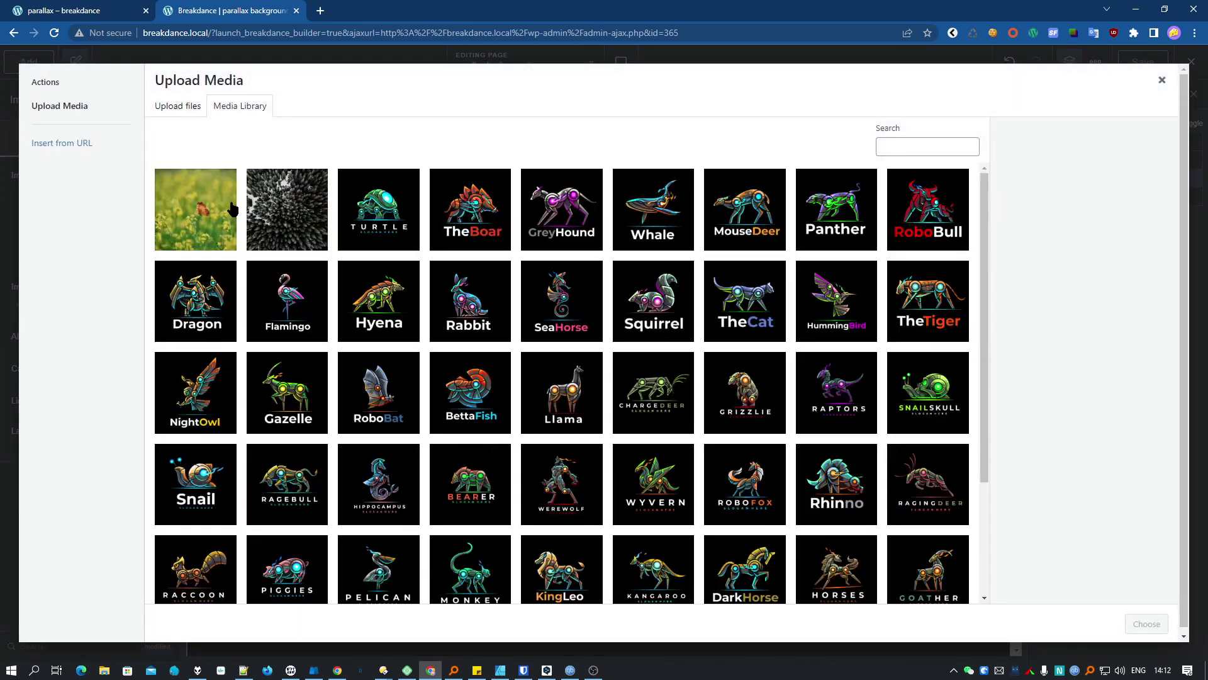
pyautogui.click(232, 208)
pyautogui.click(1133, 624)
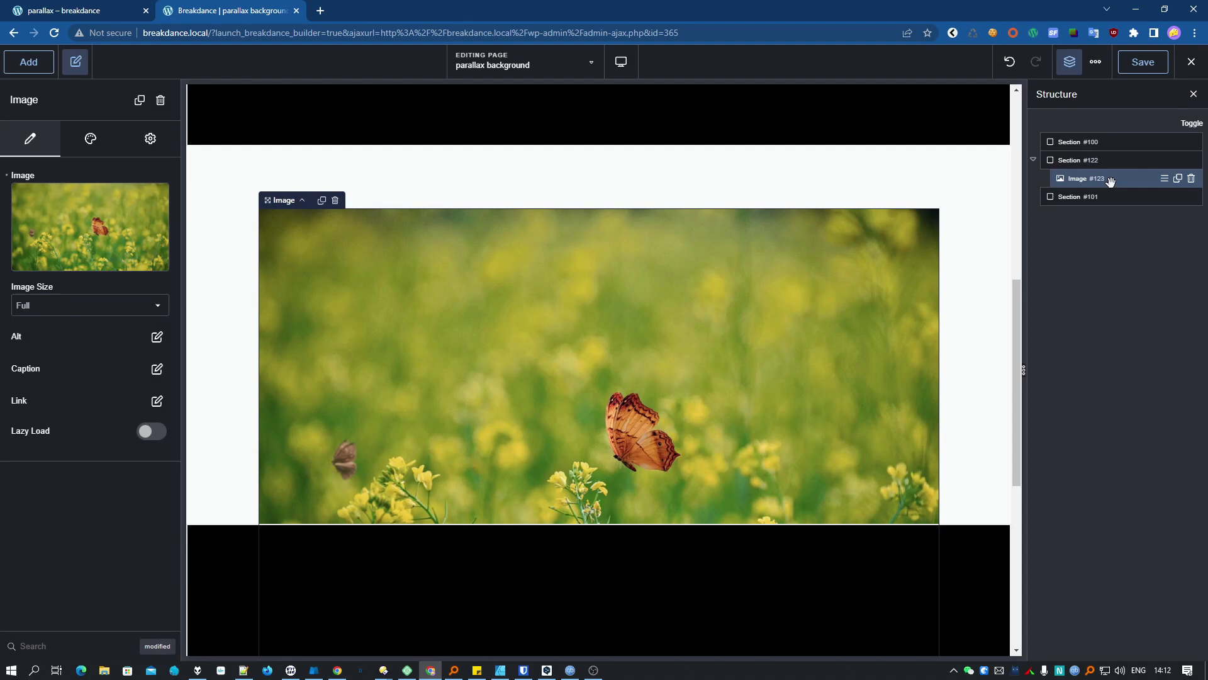
# Set the image's Position to absolute in its Advanced settings.
pyautogui.click(150, 139)
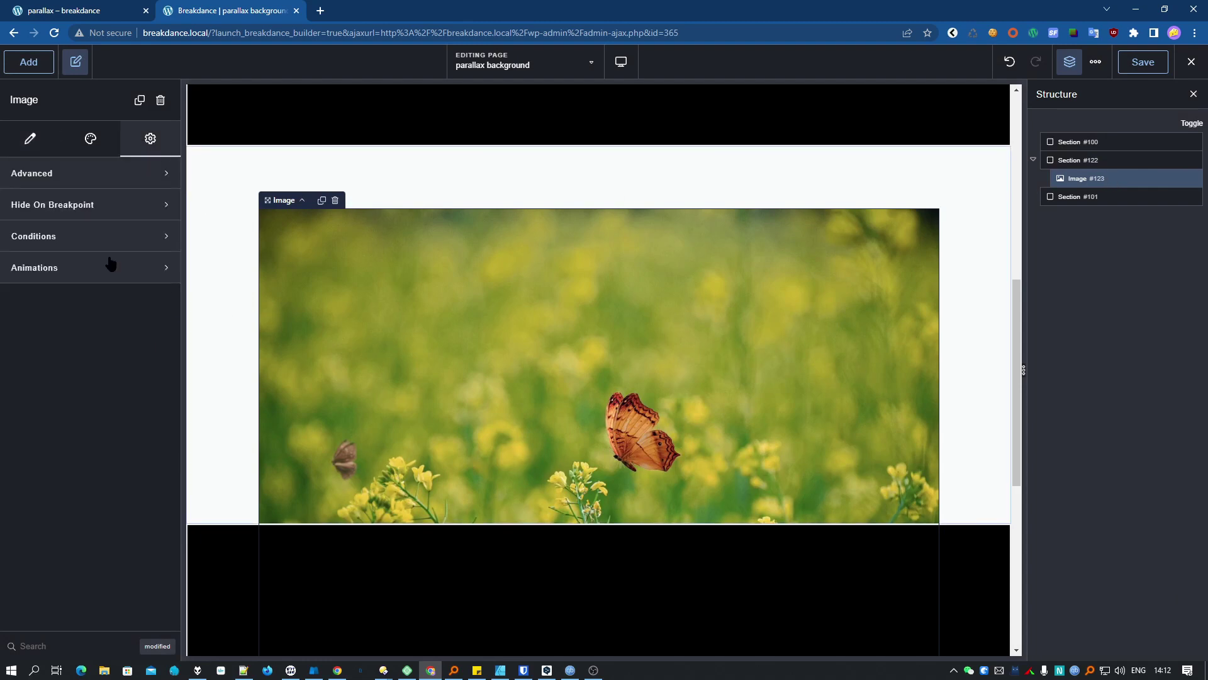
pyautogui.click(83, 176)
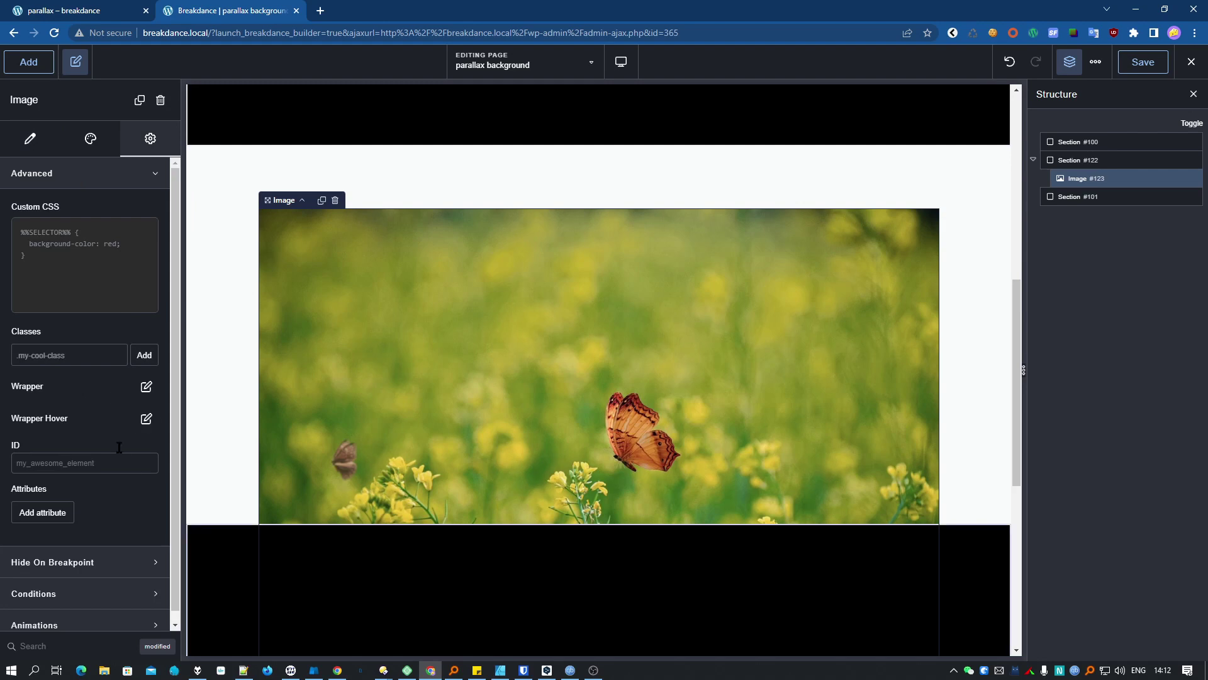
pyautogui.scroll(-1, 76, 615)
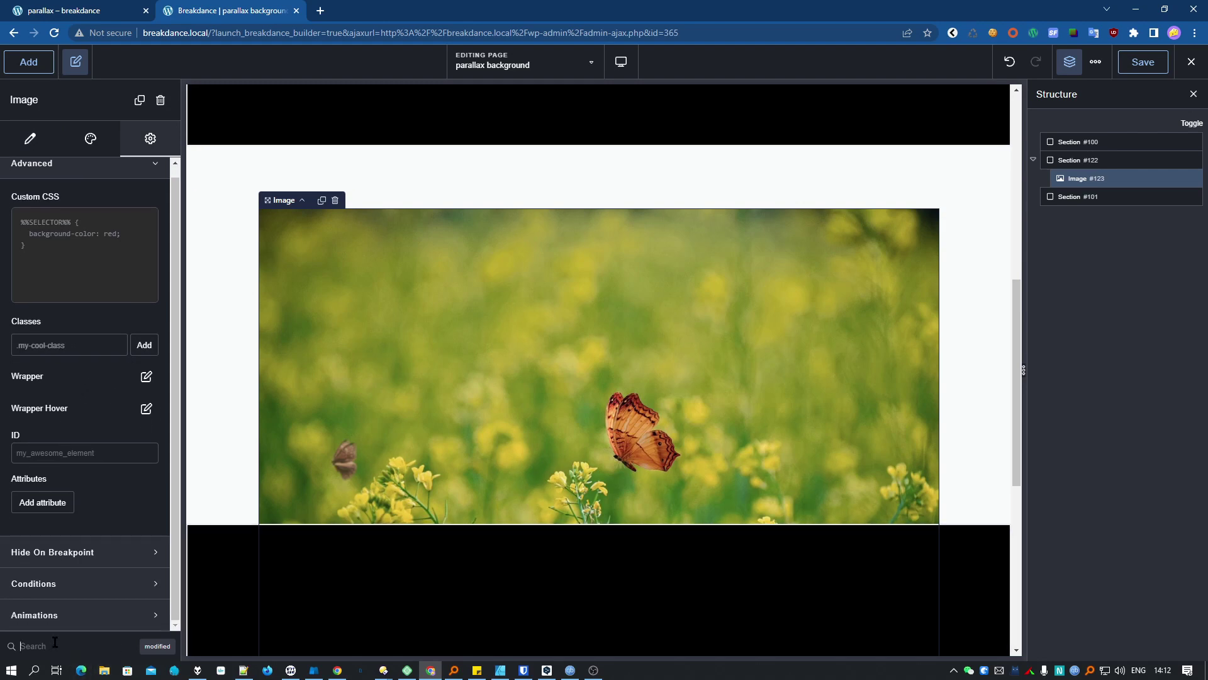
pyautogui.click(54, 641)
pyautogui.write('pos')
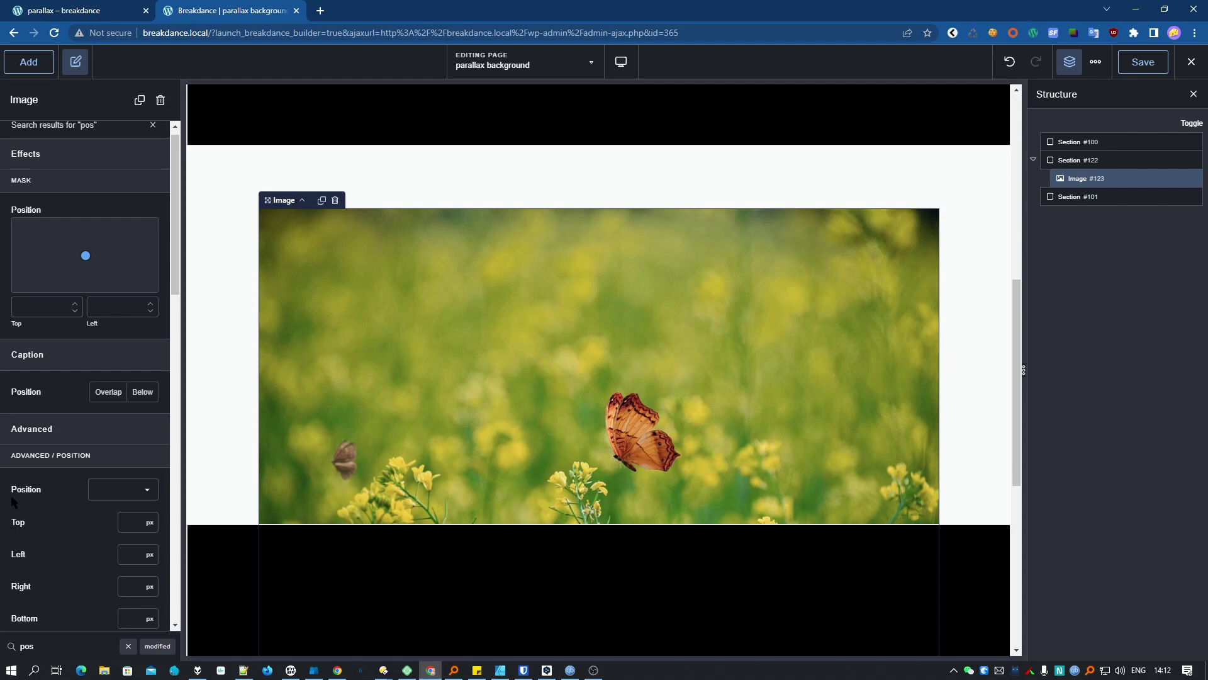
pyautogui.click(124, 497)
pyautogui.click(122, 541)
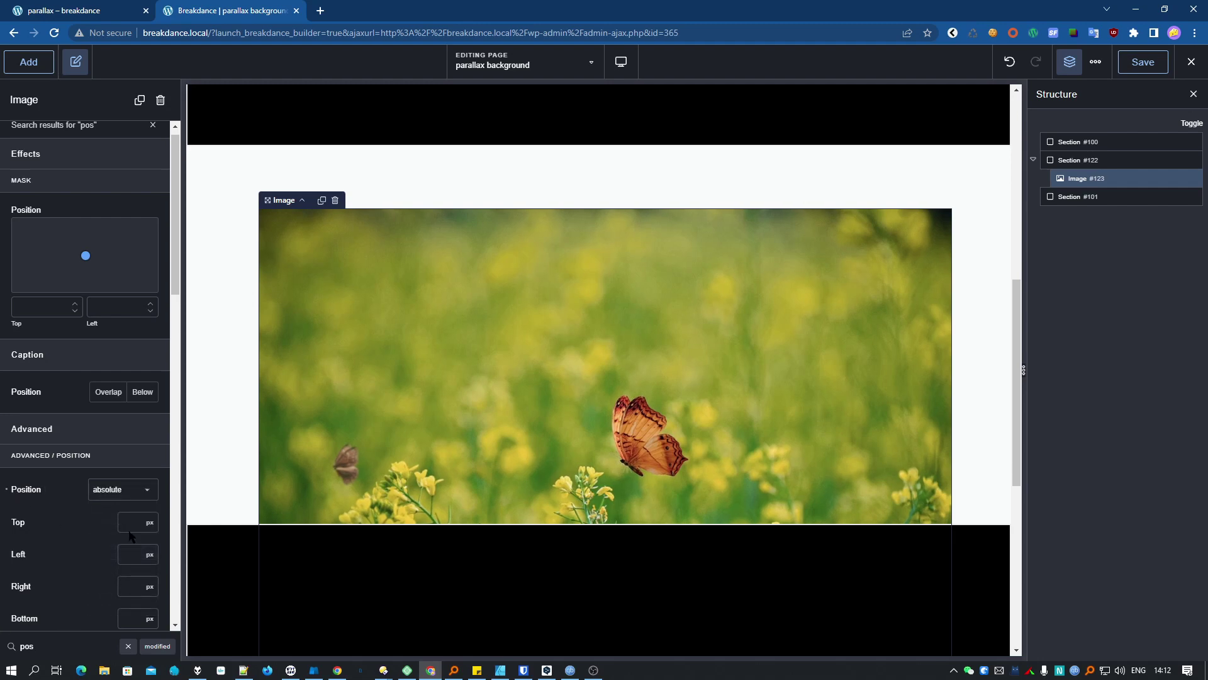
# Enter 0 for the image's Top and Left offsets and start the Bottom offset.
pyautogui.click(130, 522)
pyautogui.write('0')
pyautogui.click(144, 555)
pyautogui.write('0')
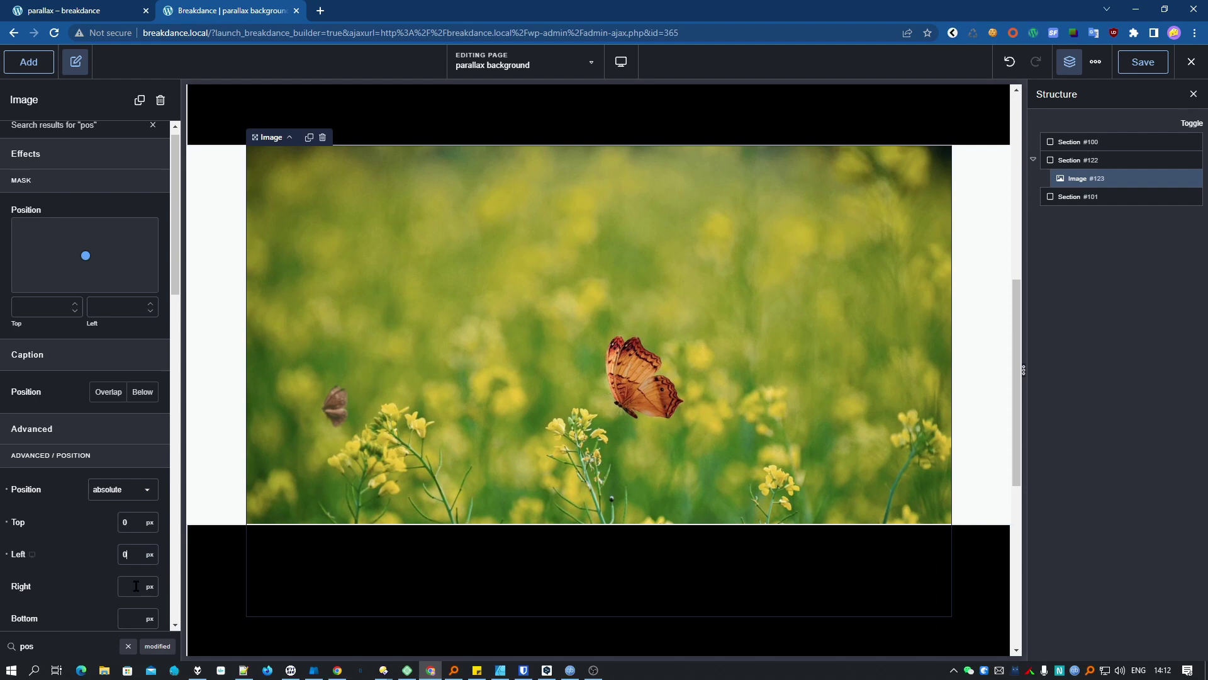
pyautogui.click(134, 613)
# Enter 0 for the bottom offset, then set Section #122's Width to Full.
pyautogui.write('0')
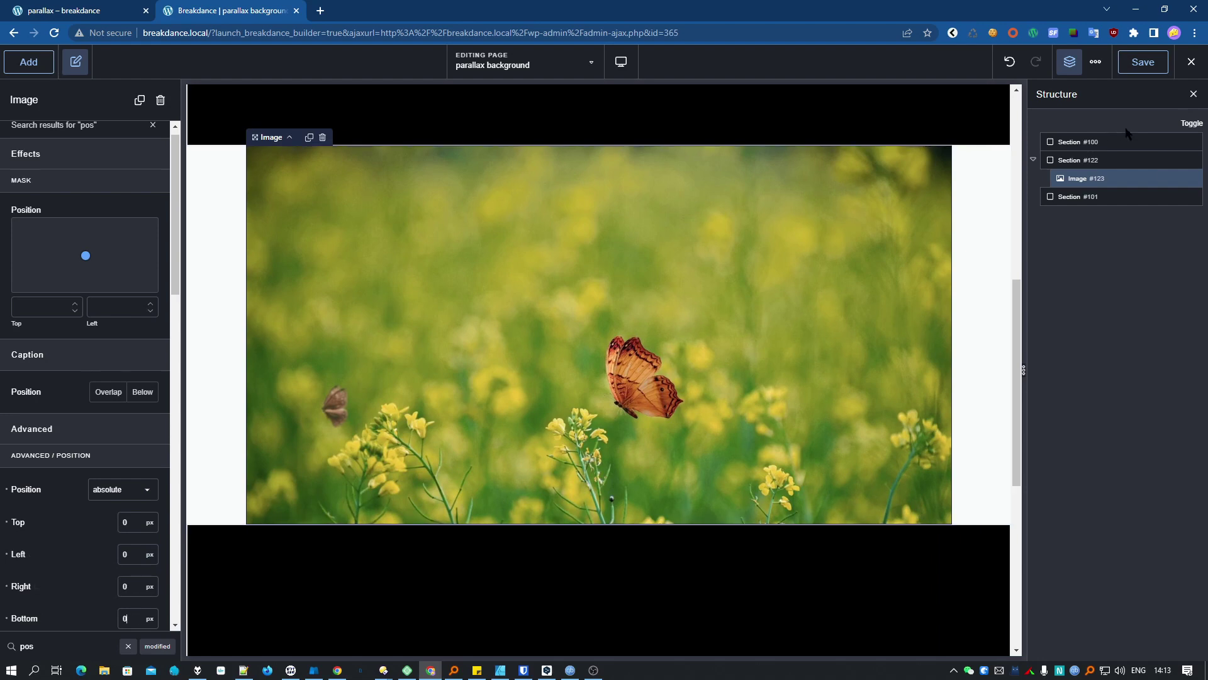
pyautogui.click(1109, 162)
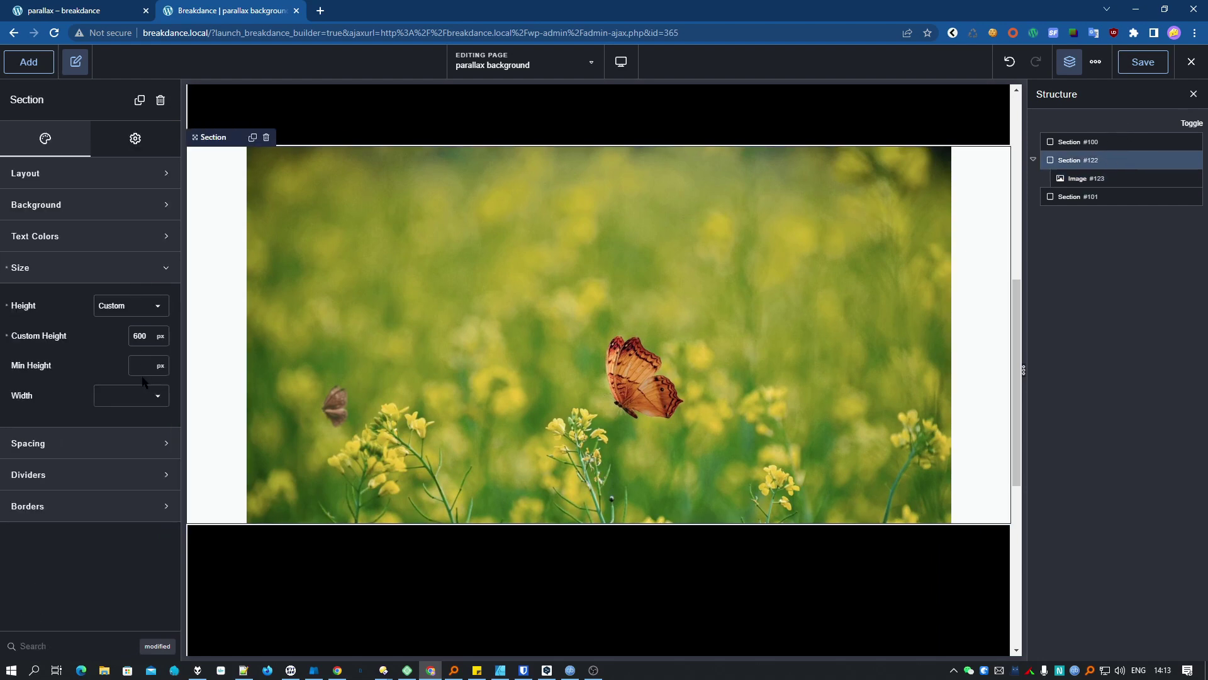
pyautogui.click(159, 397)
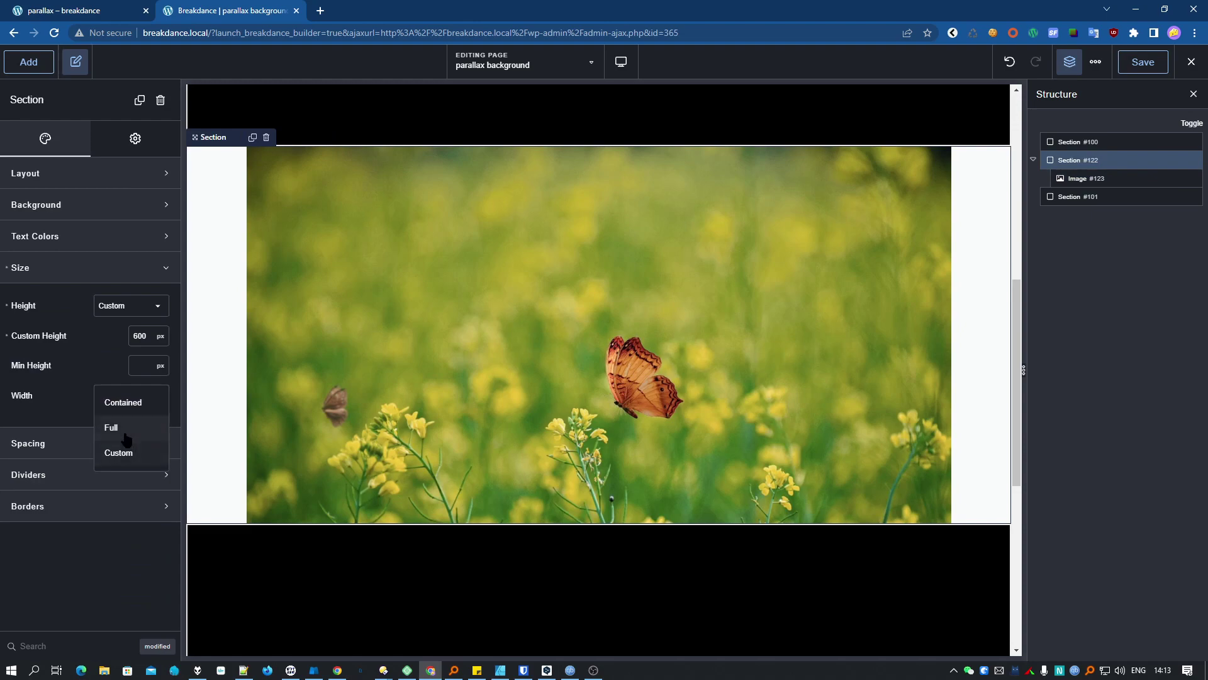
pyautogui.click(126, 434)
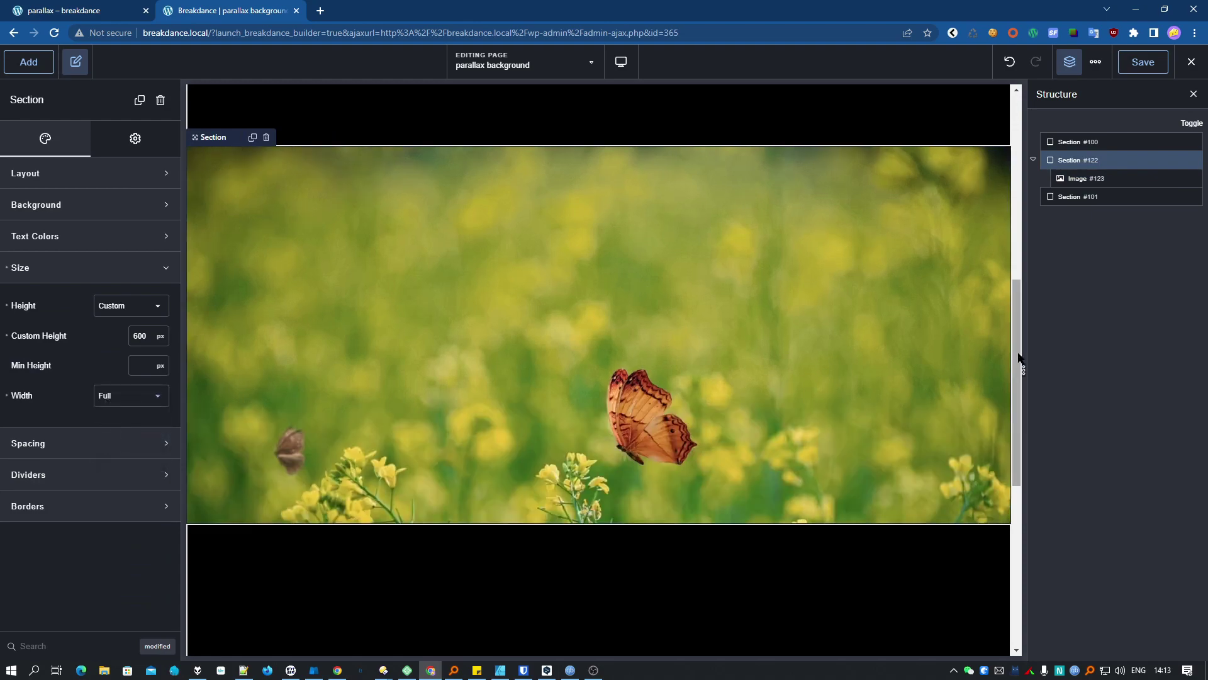
pyautogui.moveTo(1017, 358)
pyautogui.mouseDown()
pyautogui.moveTo(1019, 163)
pyautogui.moveTo(1011, 472)
pyautogui.moveTo(1006, 365)
pyautogui.mouseUp()
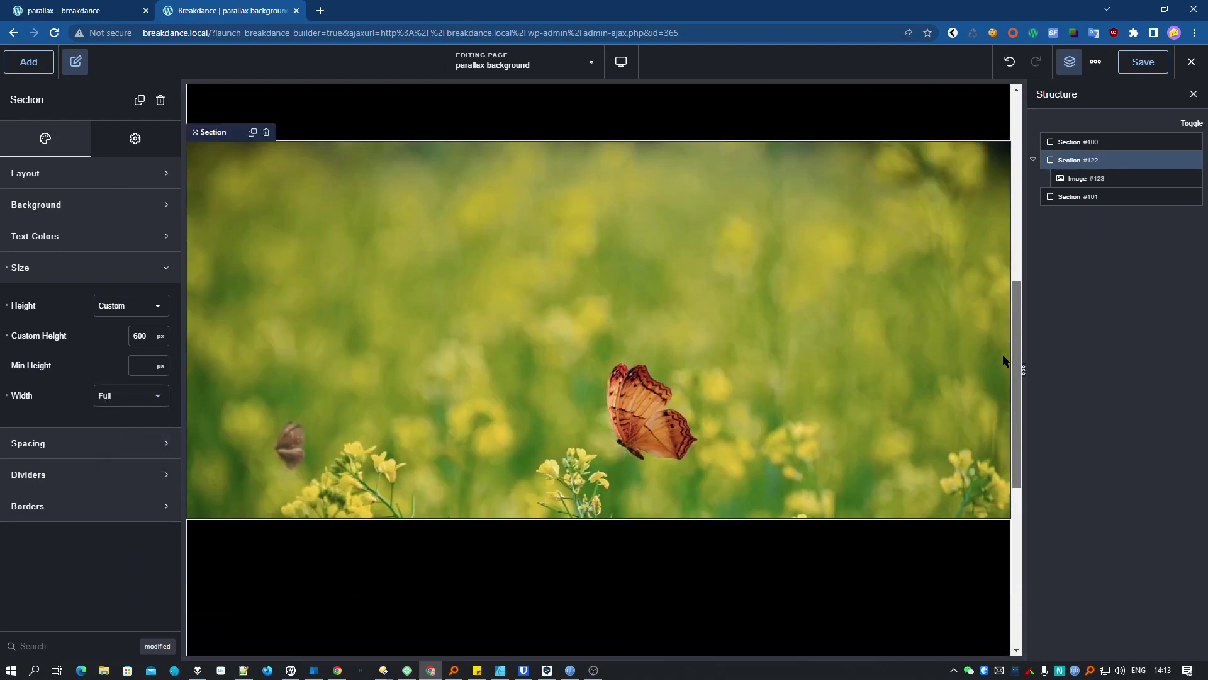
# Turn on Scrolling Animation for the butterfly image.
pyautogui.click(1084, 180)
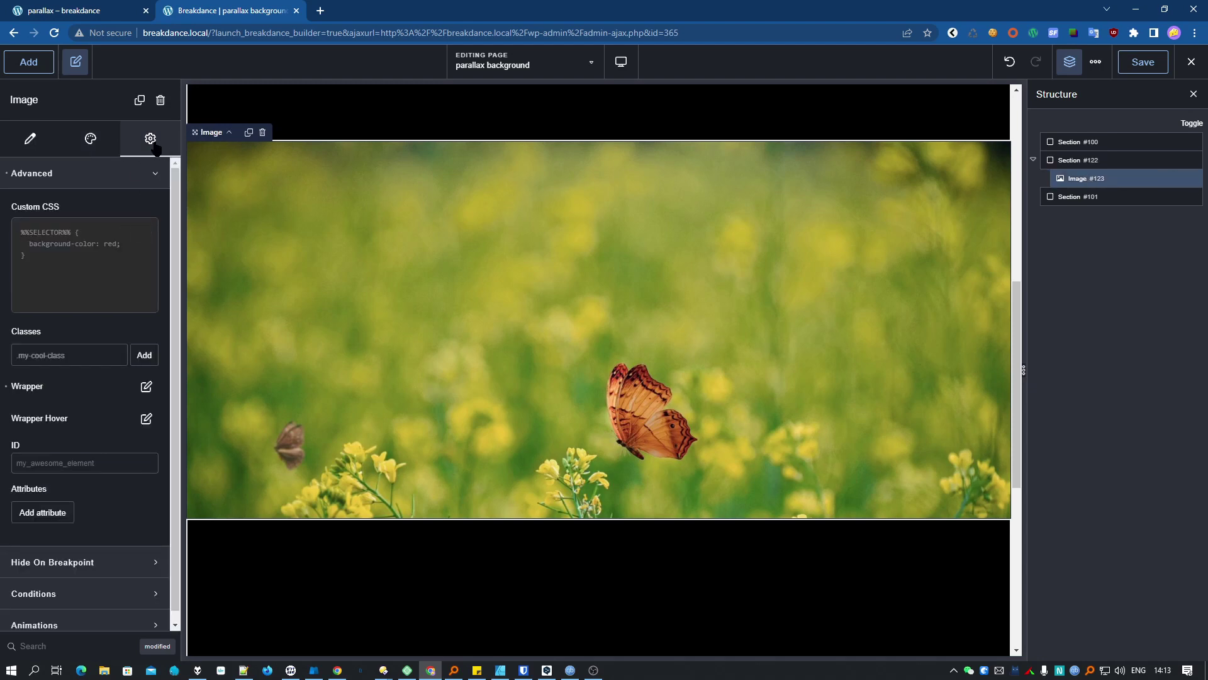
pyautogui.click(72, 616)
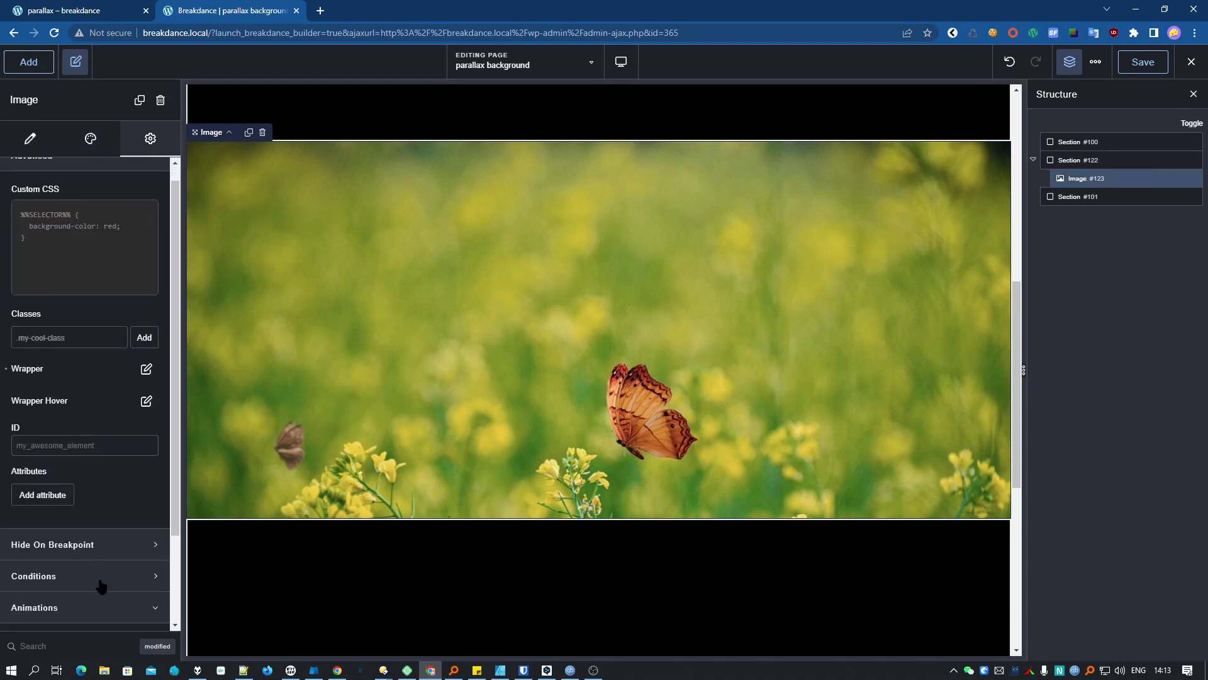
pyautogui.click(147, 534)
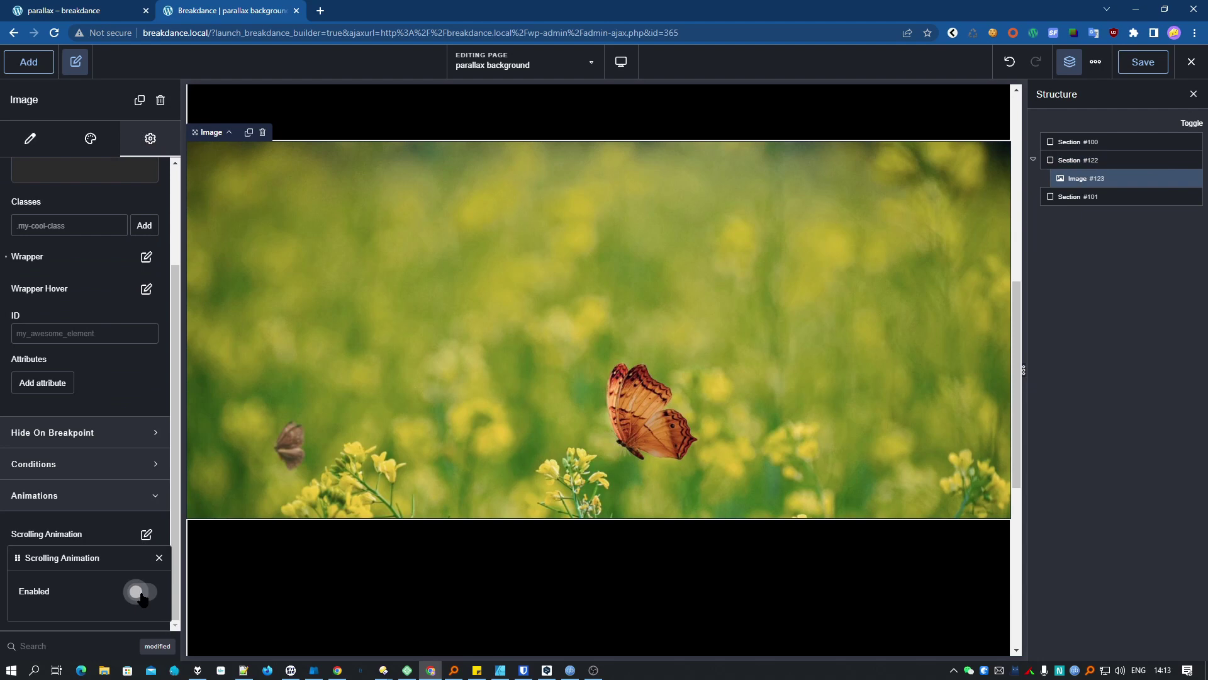
pyautogui.click(139, 593)
pyautogui.moveTo(70, 421); pyautogui.dragTo(261, 262)
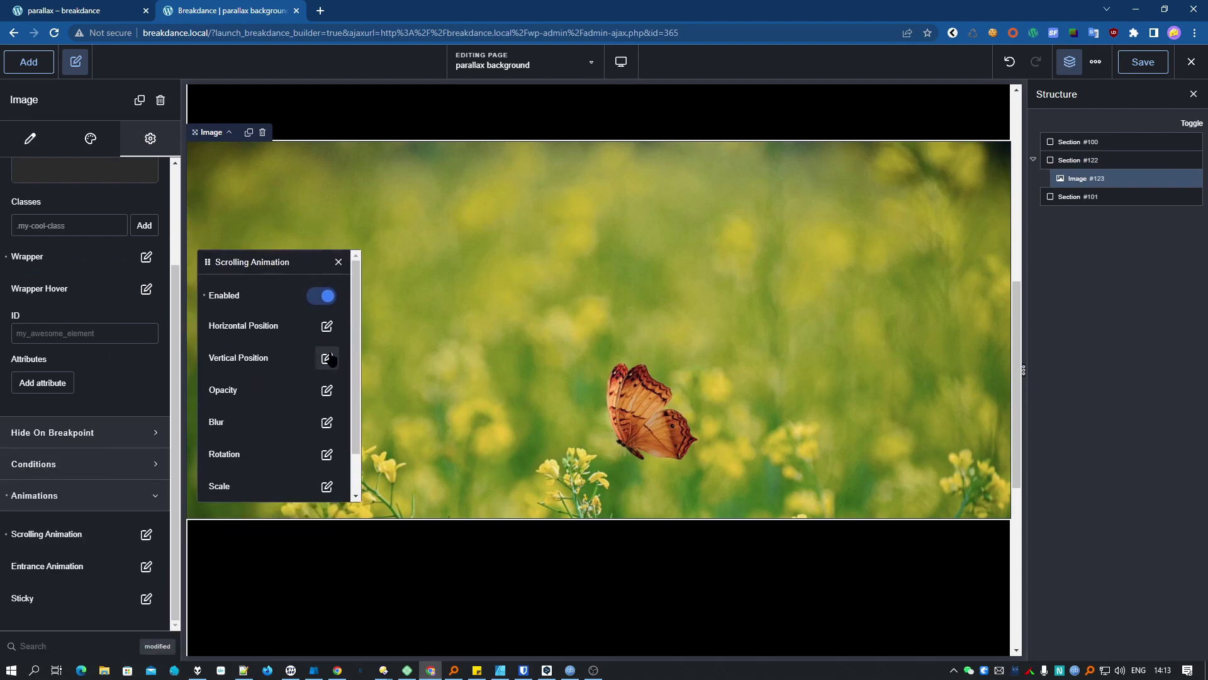
# Make the Vertical Position animation start at -100% and end at 0.
pyautogui.click(326, 358)
pyautogui.click(350, 325)
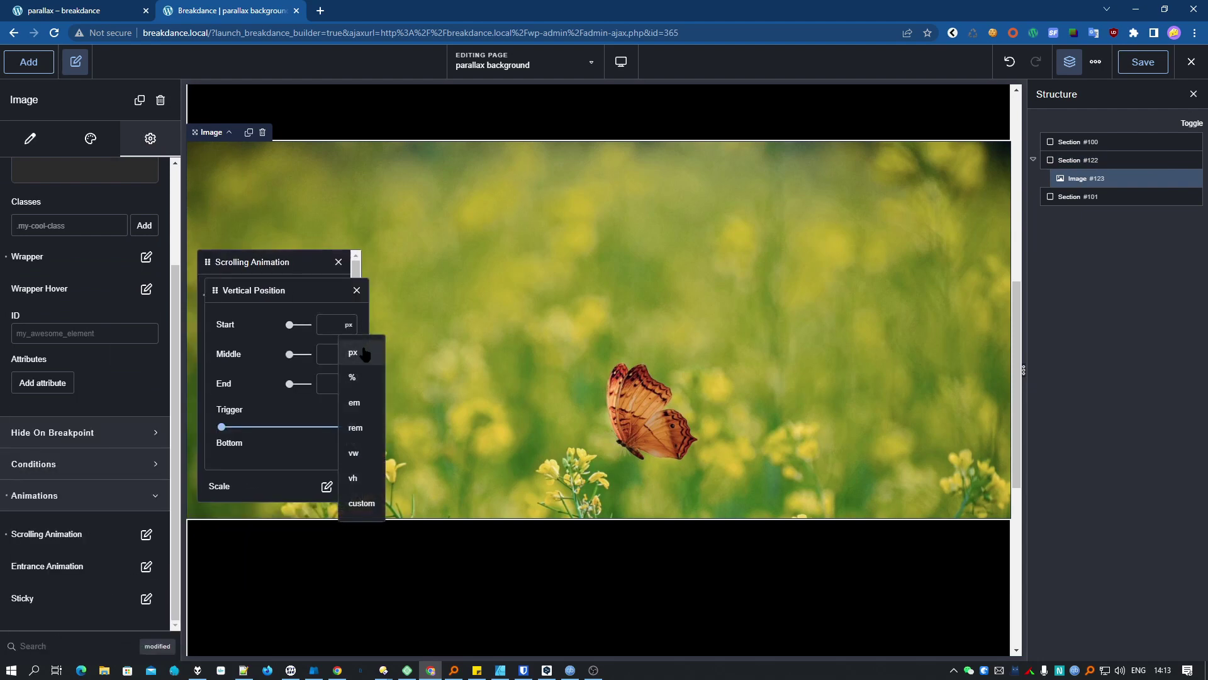
pyautogui.click(352, 376)
pyautogui.write('-')
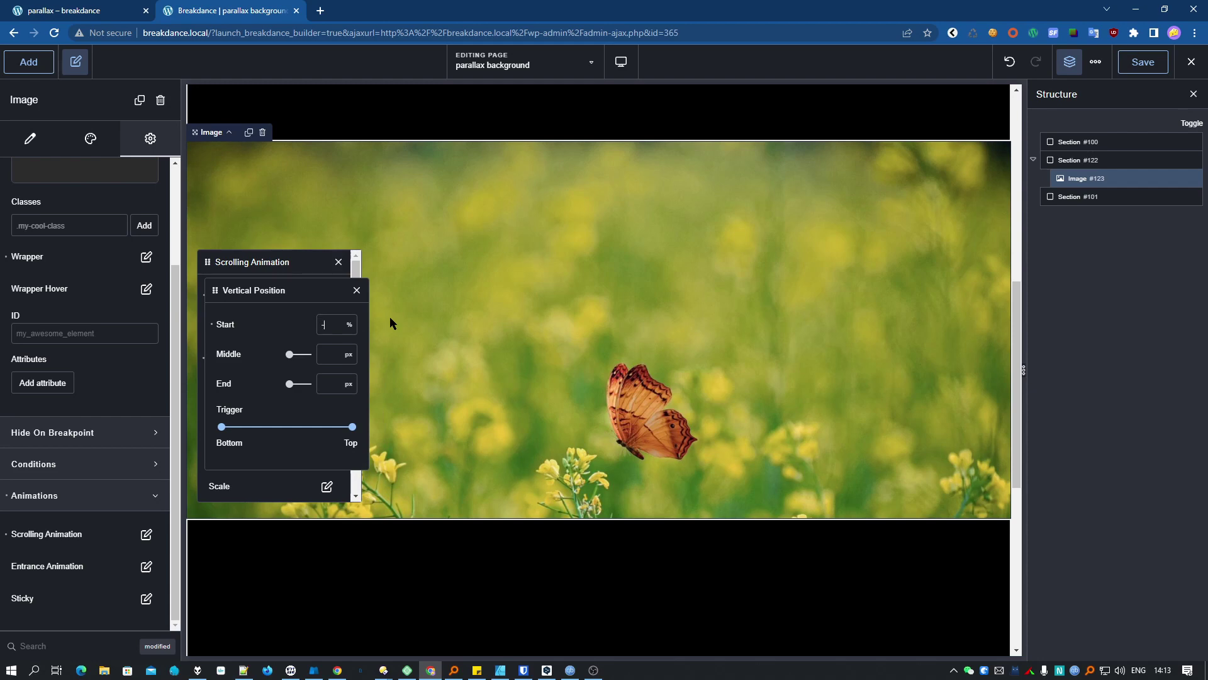
pyautogui.write('100')
pyautogui.click(328, 383)
pyautogui.write('0')
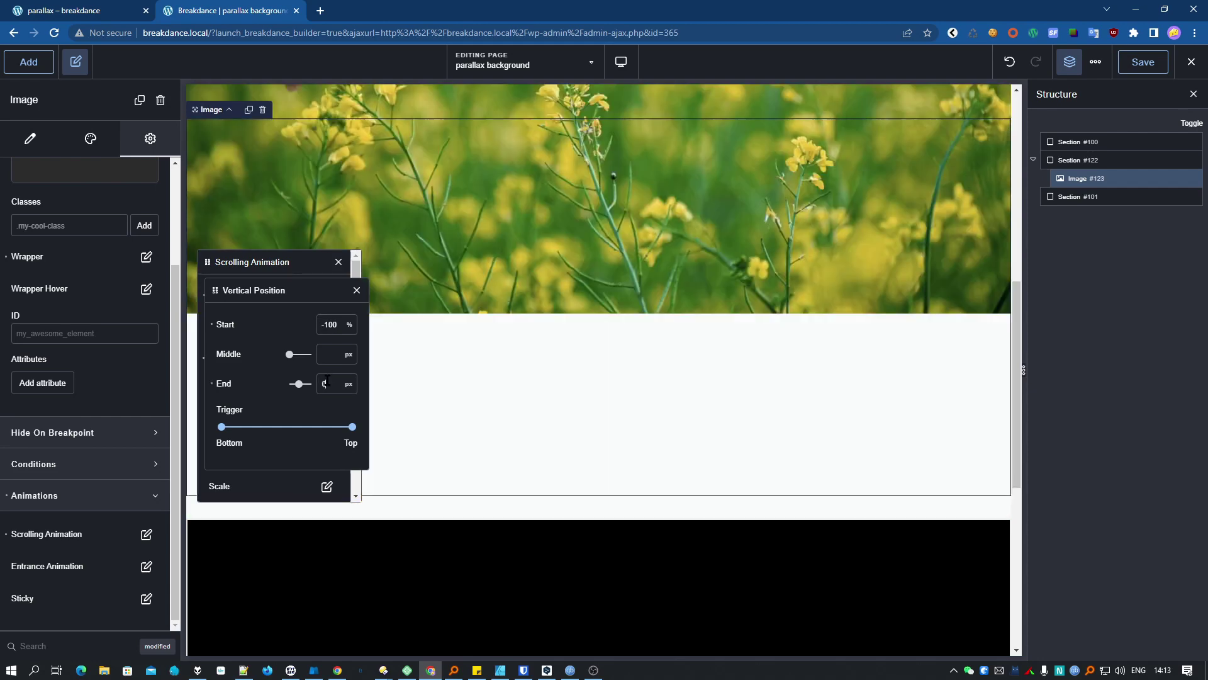
pyautogui.click(357, 290)
pyautogui.click(458, 273)
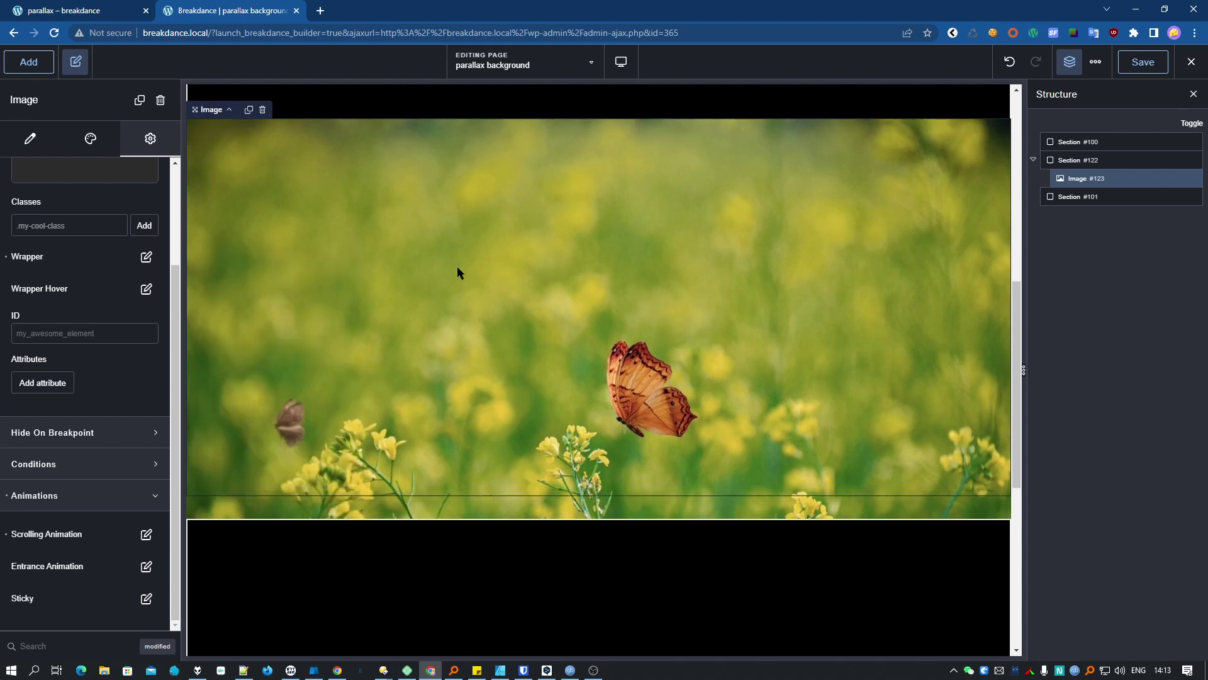
pyautogui.scroll(3, 1017, 339)
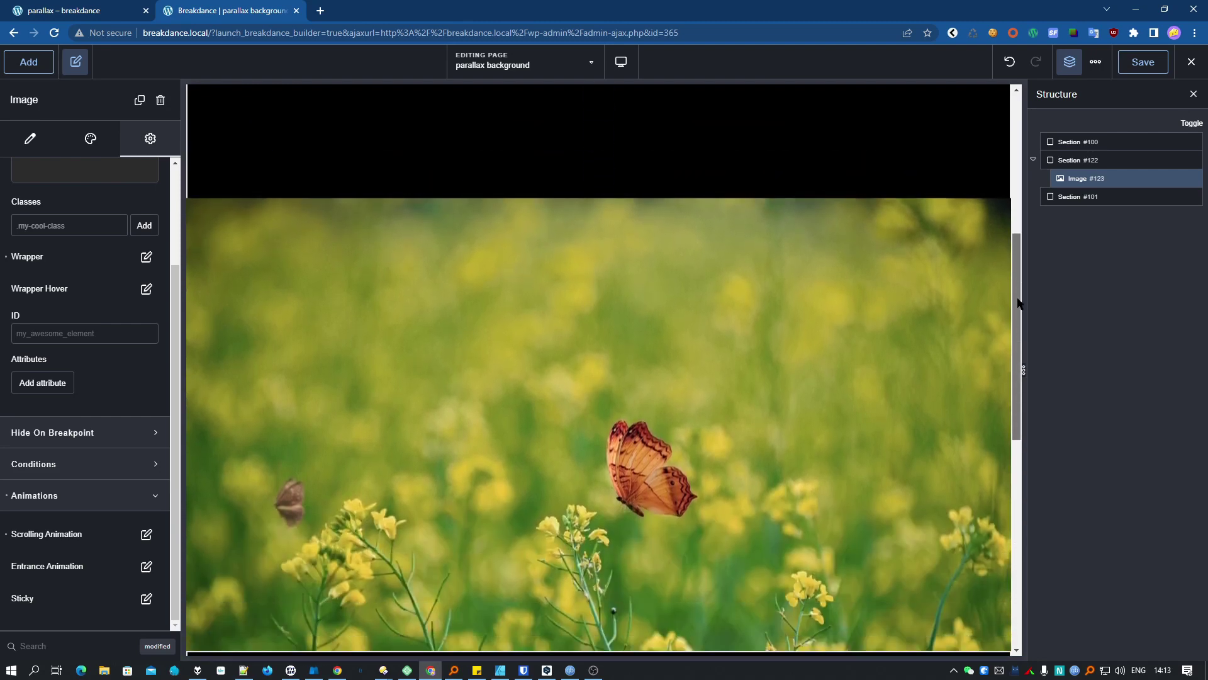
# Set Section #122's Overflow to hidden via the settings search.
pyautogui.click(1087, 161)
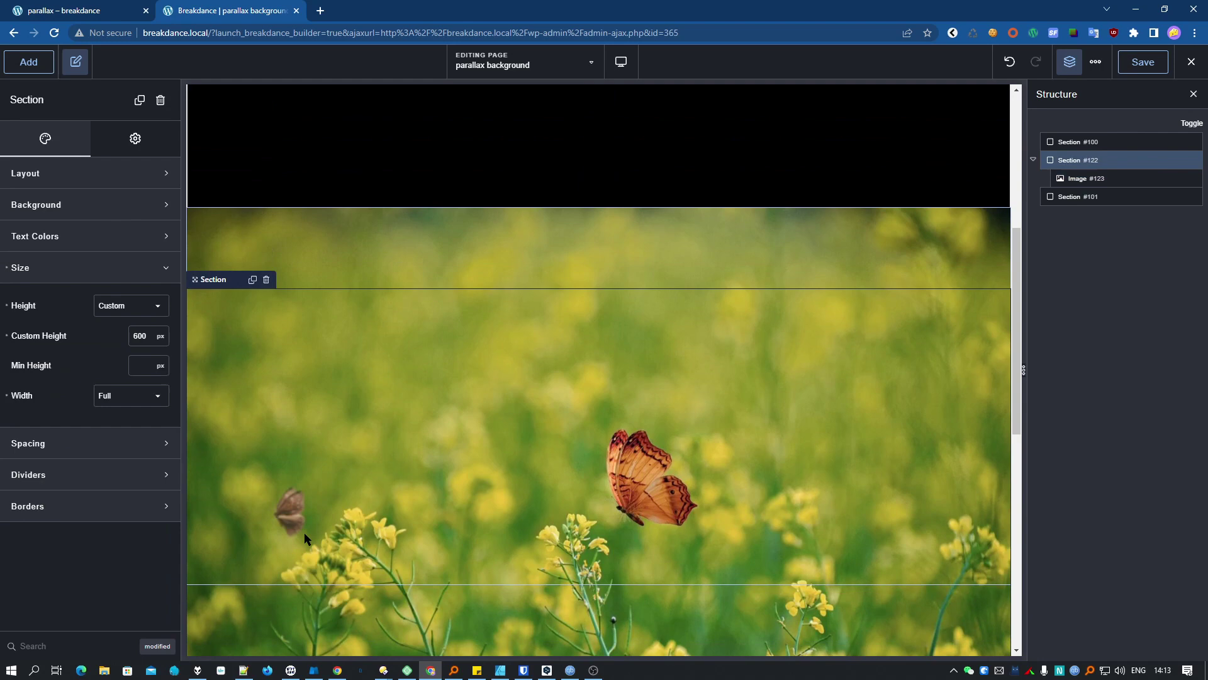
pyautogui.write('over')
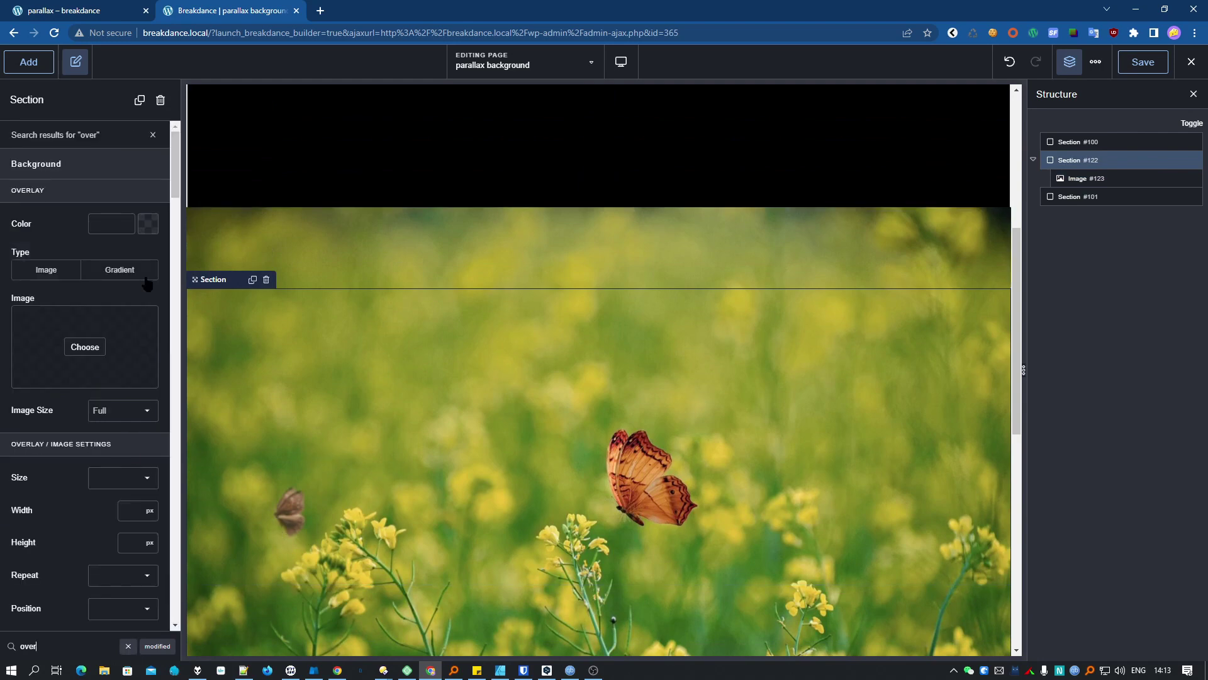
pyautogui.write('f')
pyautogui.click(140, 229)
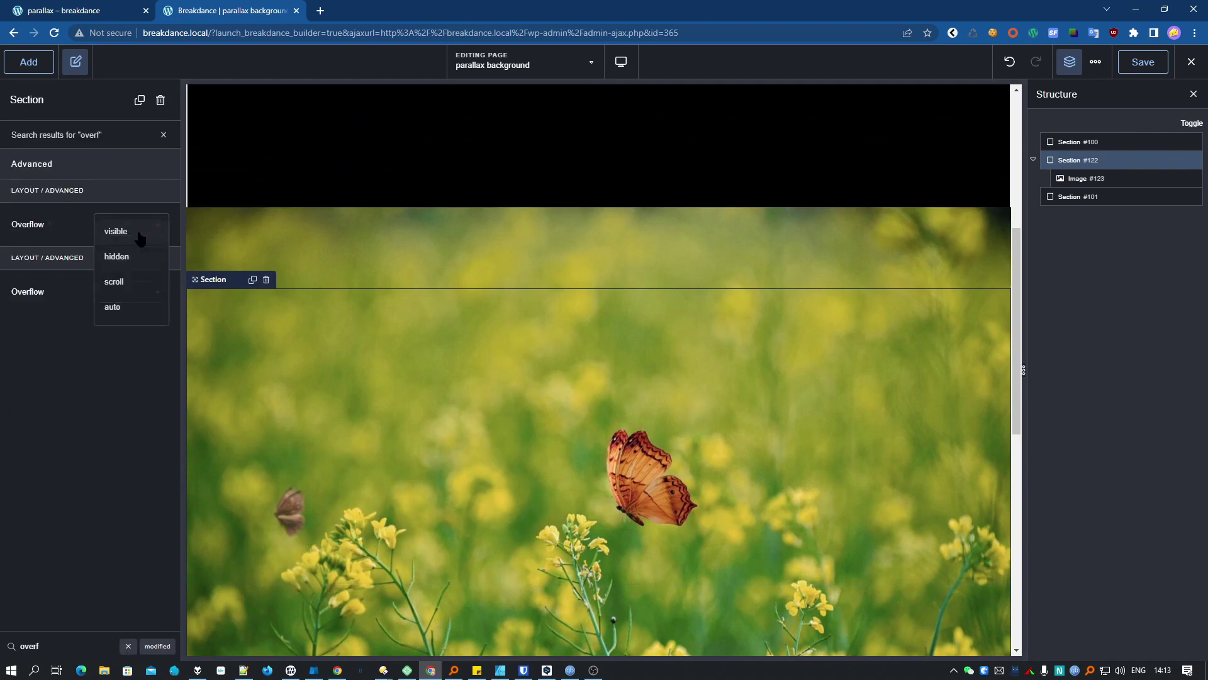
pyautogui.click(134, 259)
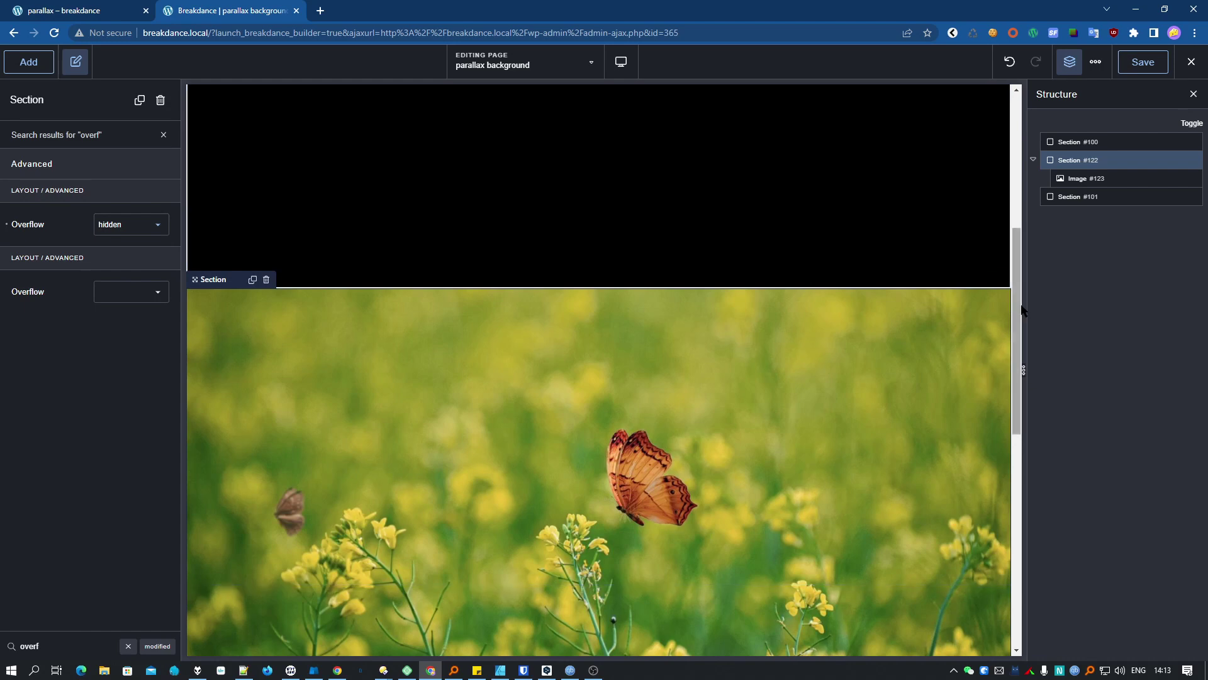
pyautogui.moveTo(1016, 298); pyautogui.dragTo(1014, 362)
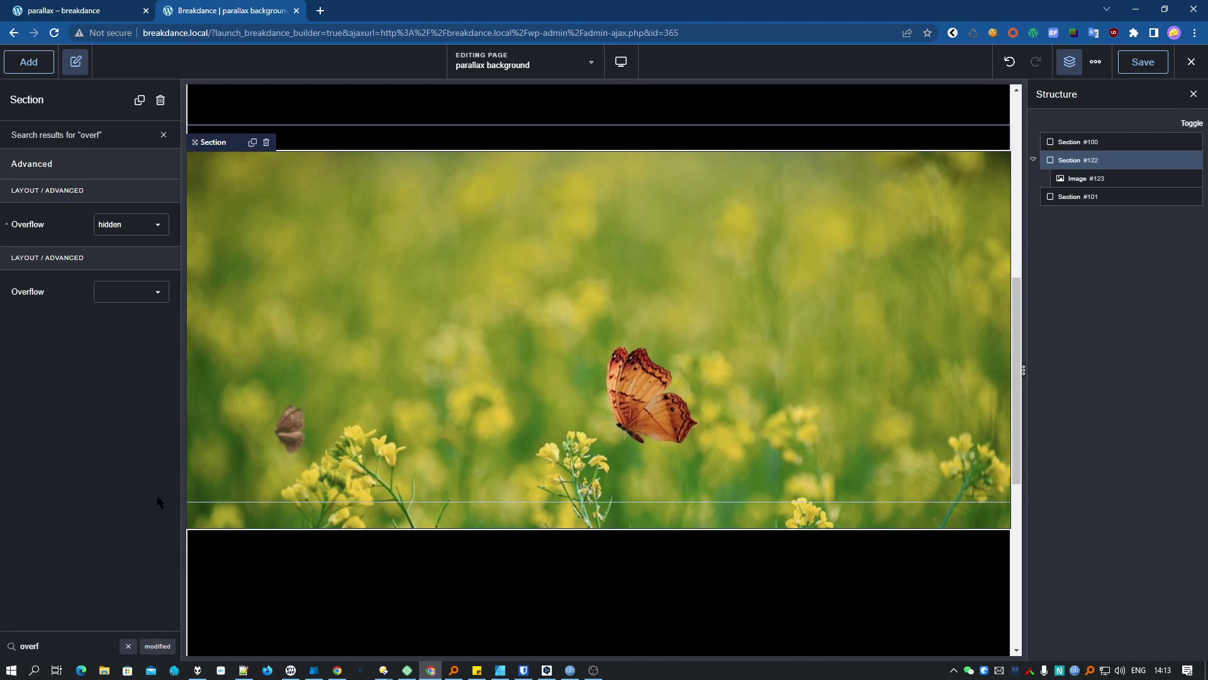
# Give Section #122 the custom ID 'mysection' under its Advanced settings.
pyautogui.click(128, 646)
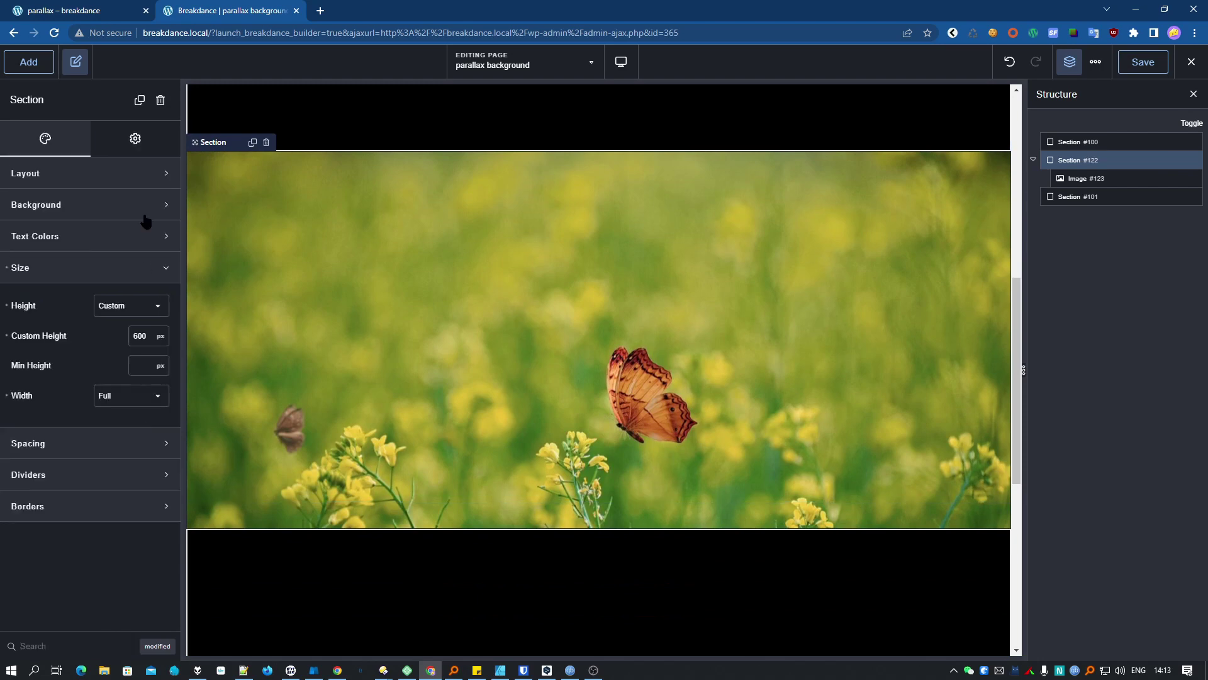
pyautogui.click(135, 138)
pyautogui.click(71, 180)
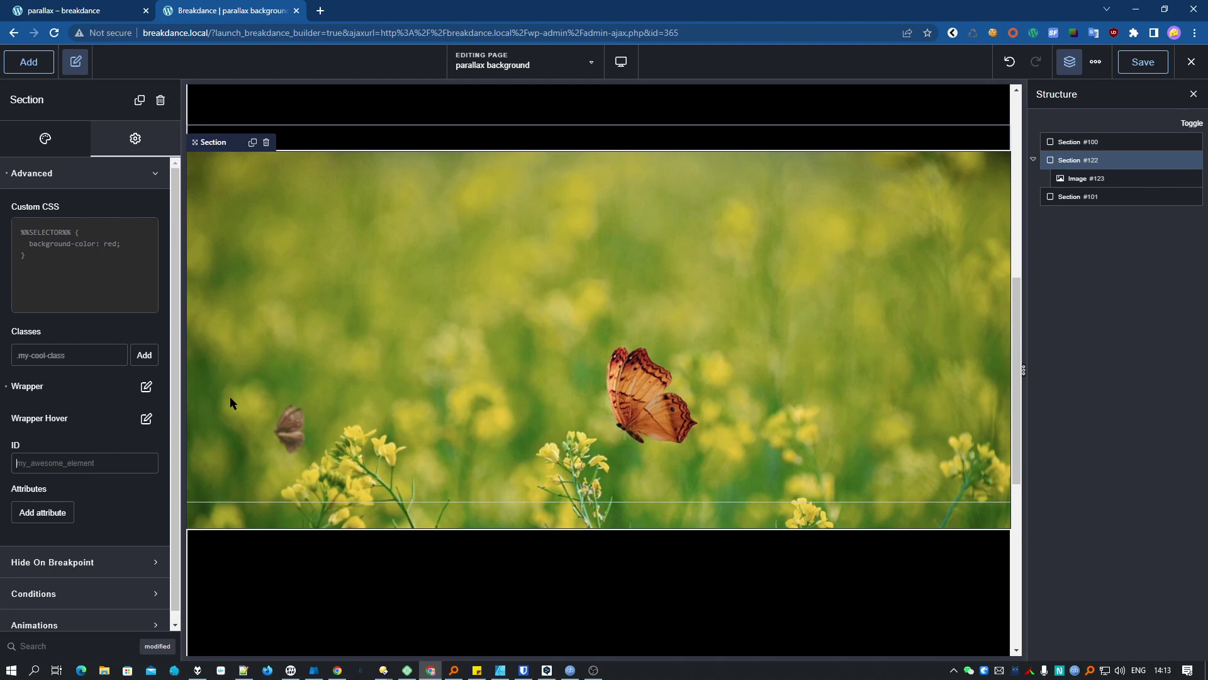
pyautogui.write('mysection')
# Set the image's scrolling animation Relative To Custom with selector #mysection.
pyautogui.click(945, 182)
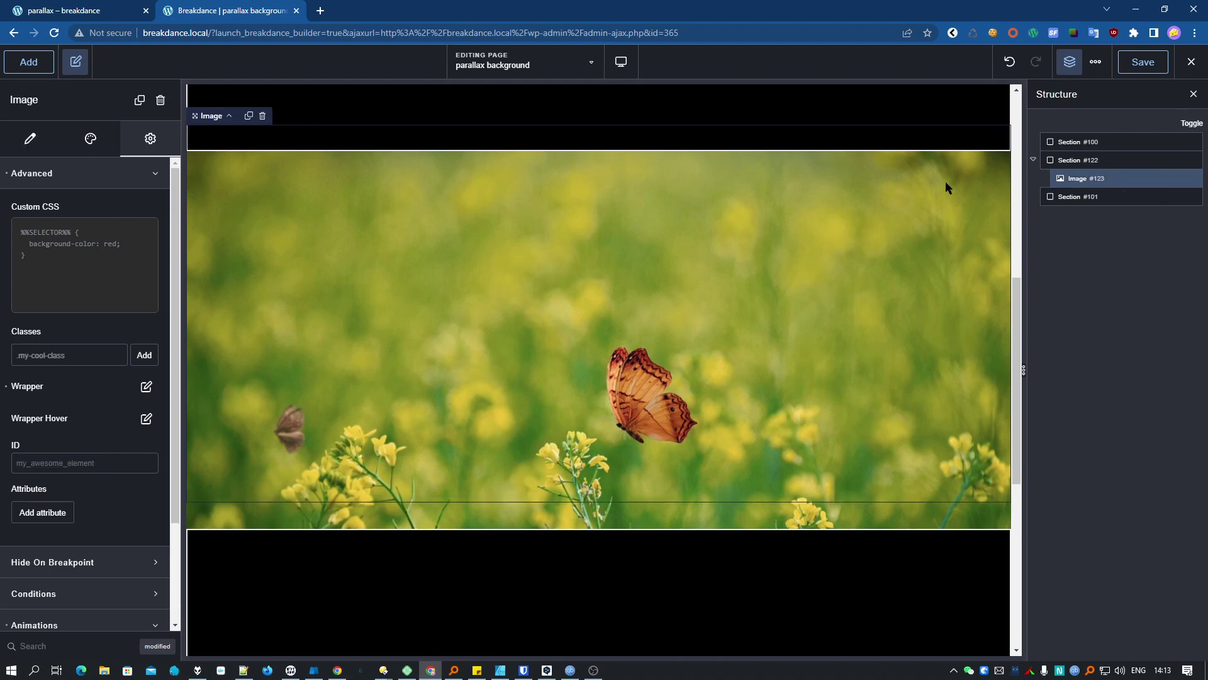
pyautogui.scroll(-3, 120, 591)
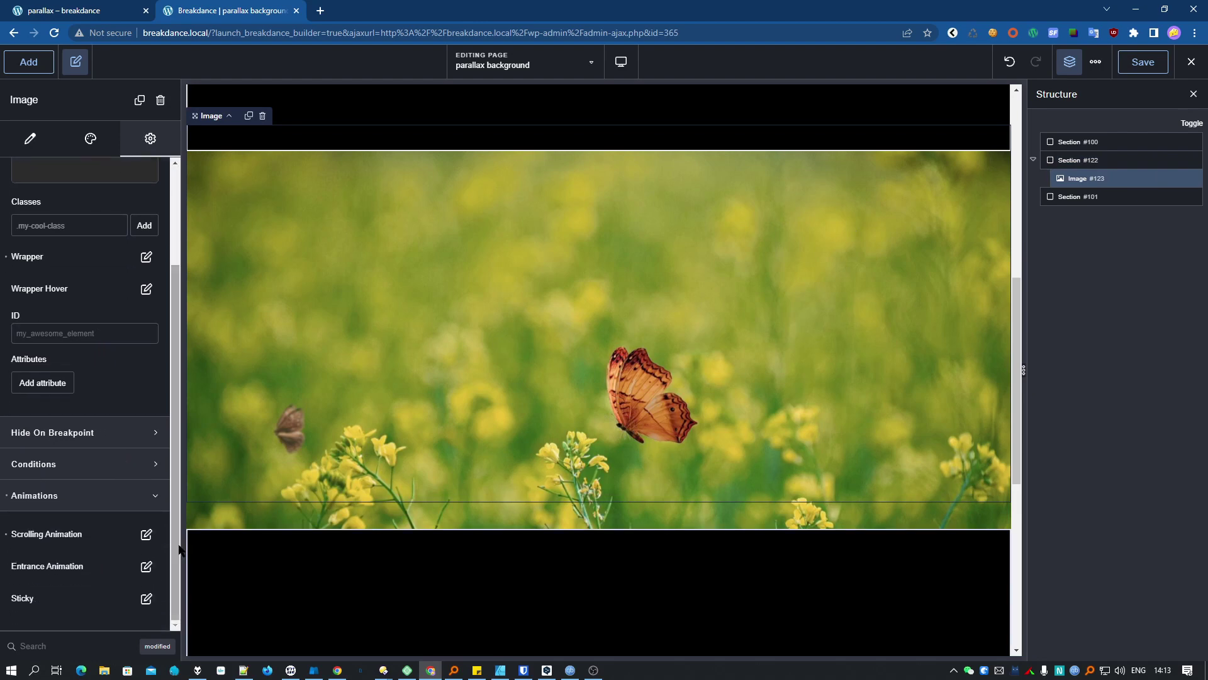
pyautogui.click(146, 535)
pyautogui.moveTo(93, 415); pyautogui.dragTo(346, 245)
pyautogui.scroll(-1, 350, 463)
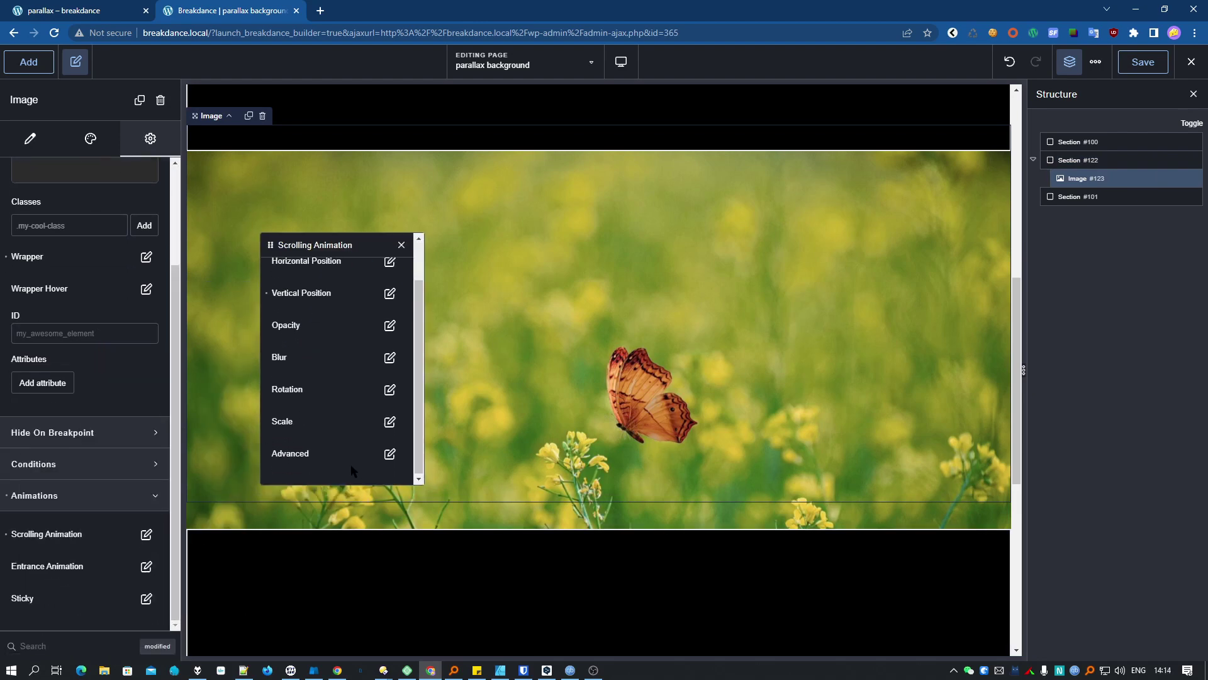
pyautogui.click(389, 455)
pyautogui.scroll(-1, 370, 468)
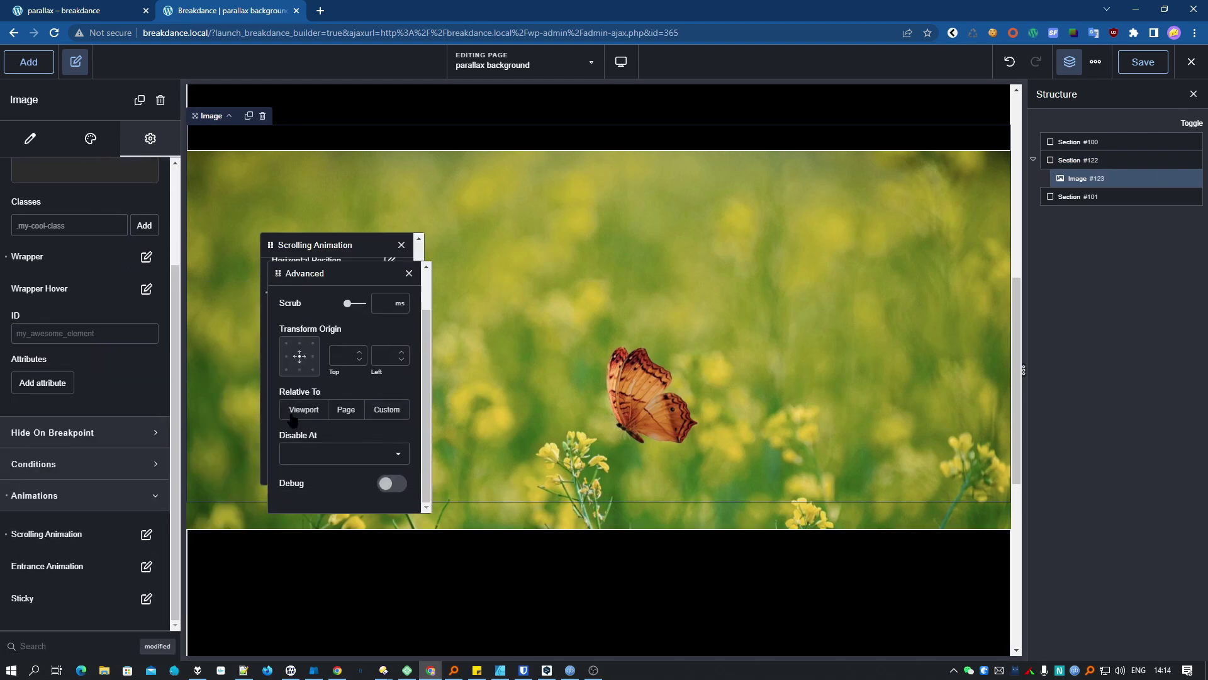
pyautogui.click(401, 412)
pyautogui.write('#')
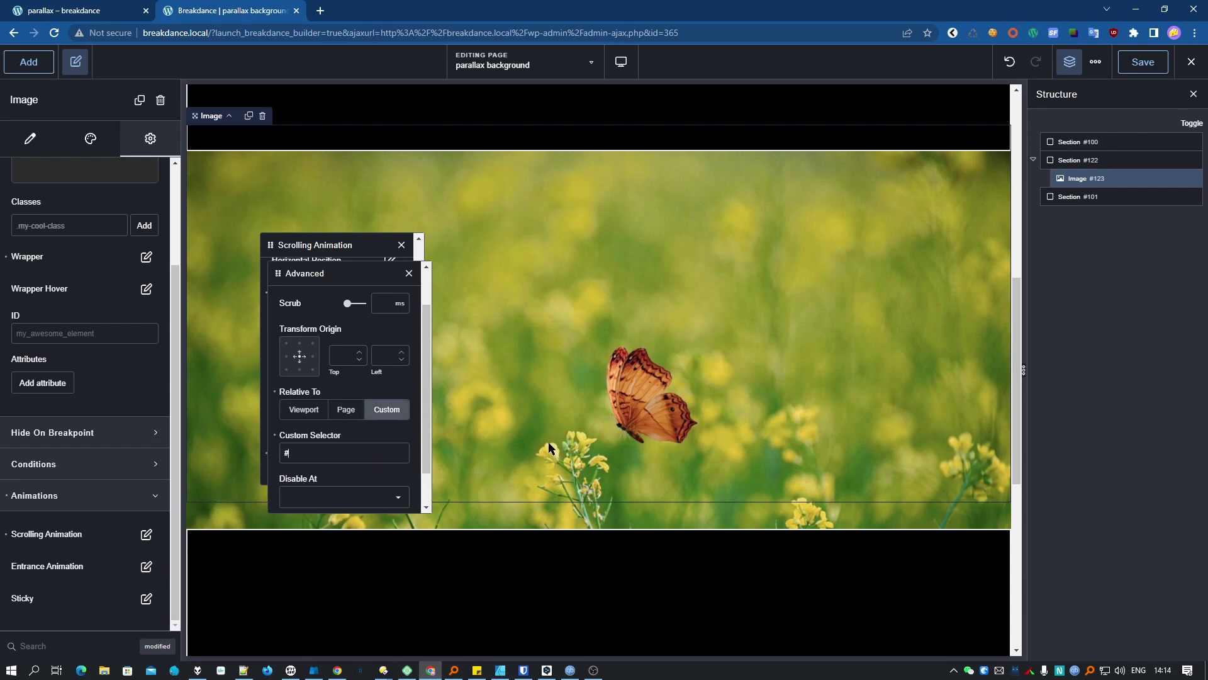
pyautogui.write('mysection')
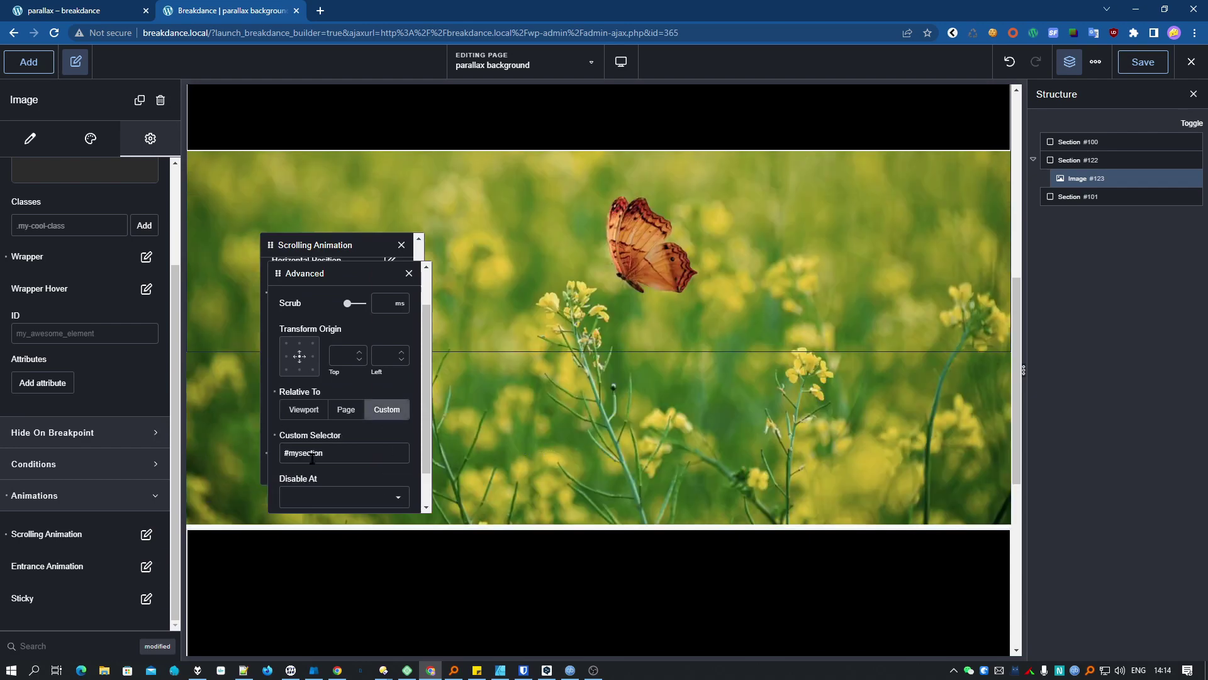
# Close the animation popups and scroll the canvas to check the scroll effect.
pyautogui.click(409, 273)
pyautogui.click(402, 245)
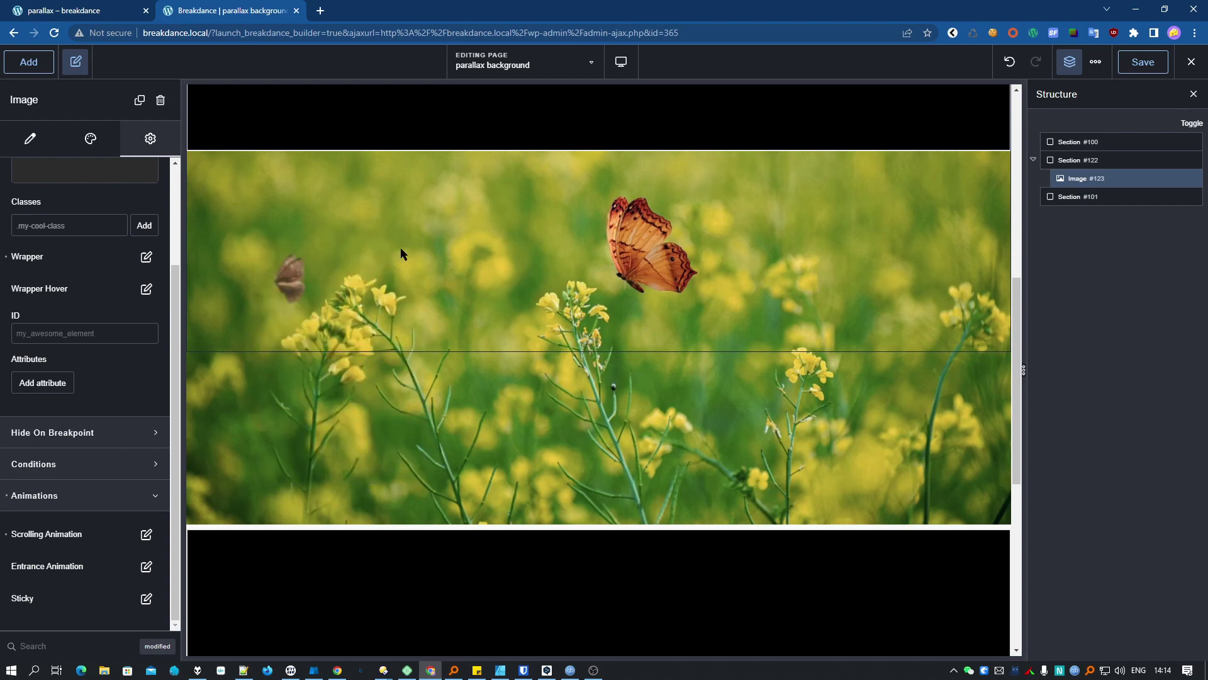
pyautogui.scroll(4, 1014, 437)
pyautogui.scroll(-5, 598, 369)
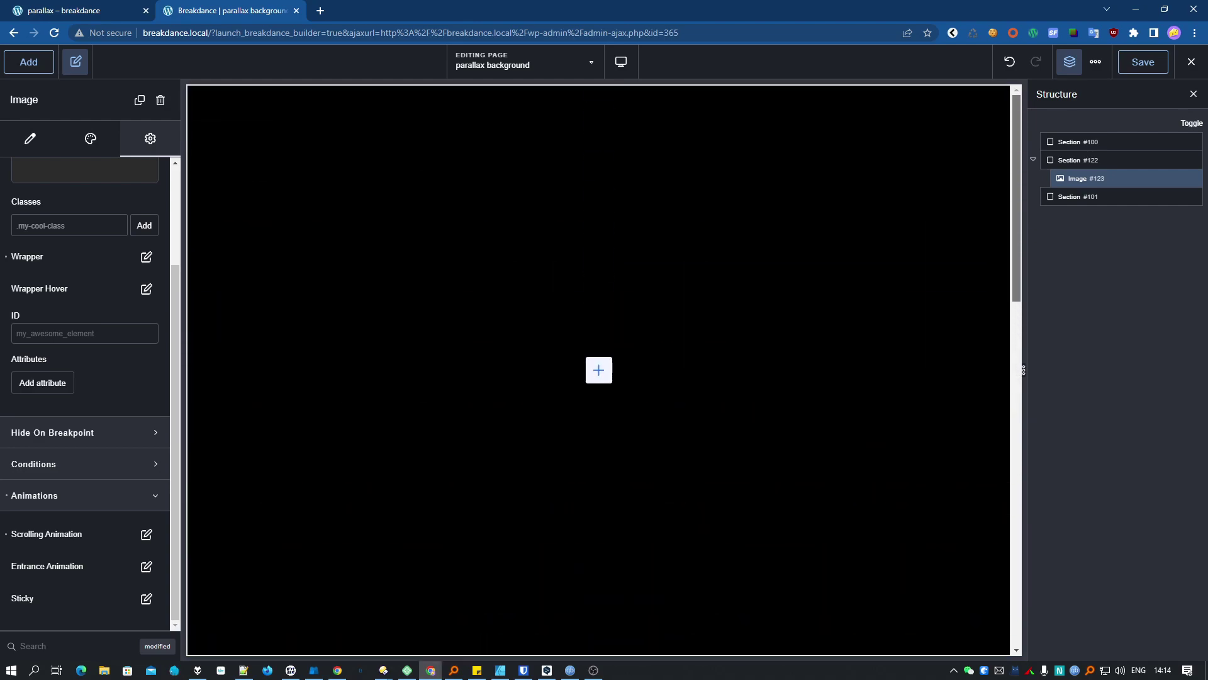
pyautogui.scroll(5, 999, 414)
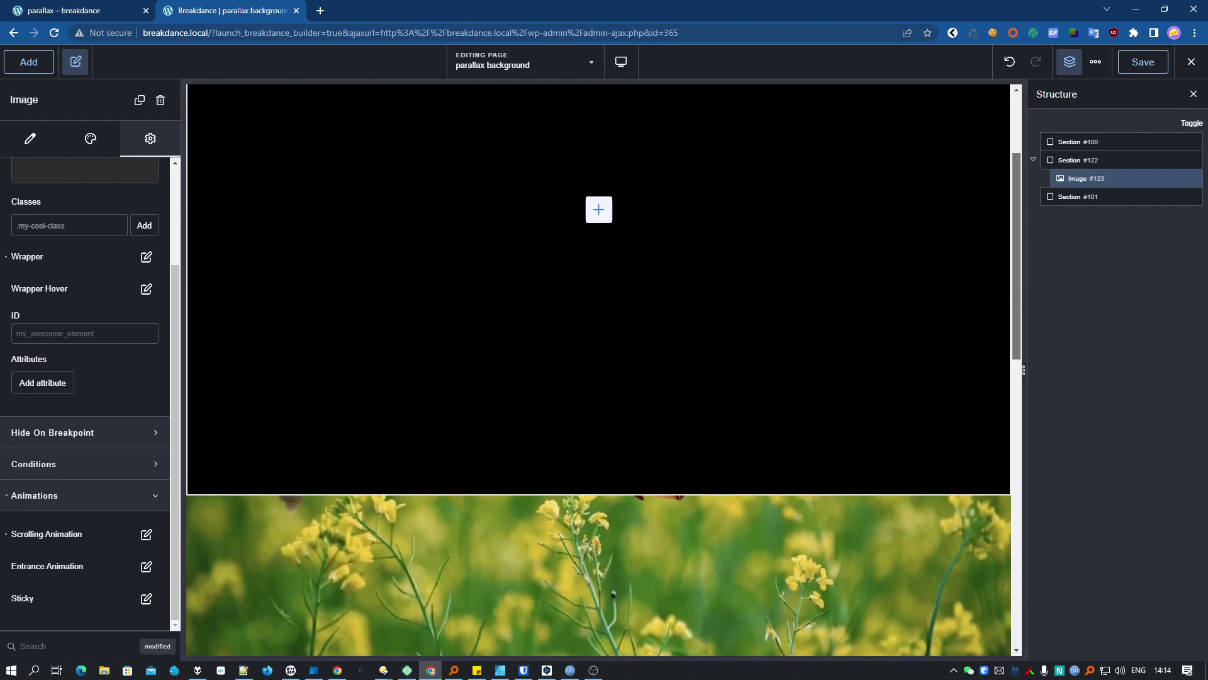
pyautogui.scroll(-5, 999, 414)
pyautogui.scroll(2, 999, 414)
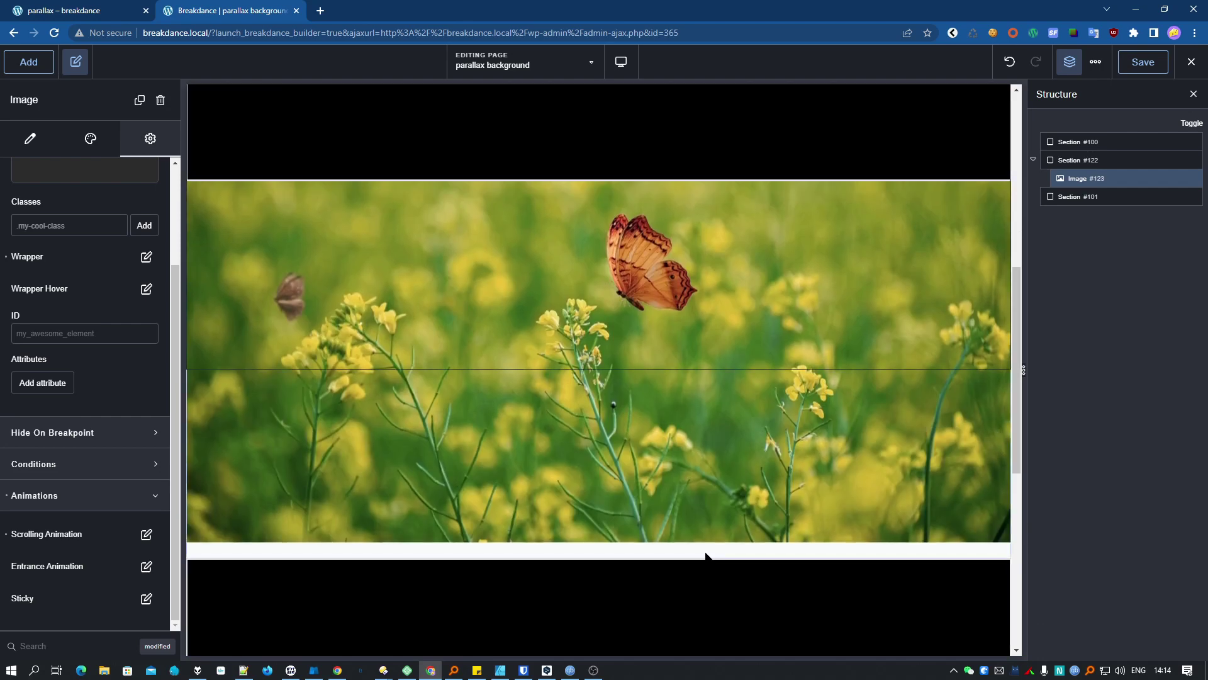
pyautogui.scroll(5, 1010, 448)
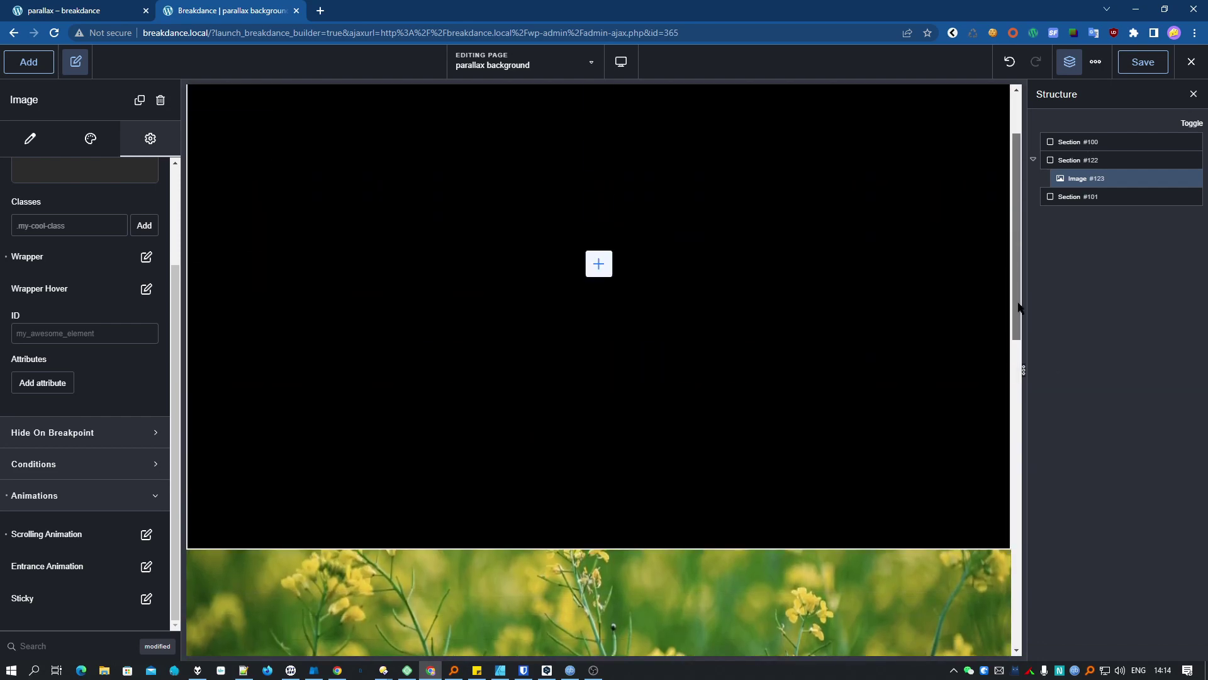
pyautogui.scroll(-4, 1010, 448)
# Preview the page at Tablet Landscape and Tablet Portrait widths, then return to Desktop.
pyautogui.click(621, 63)
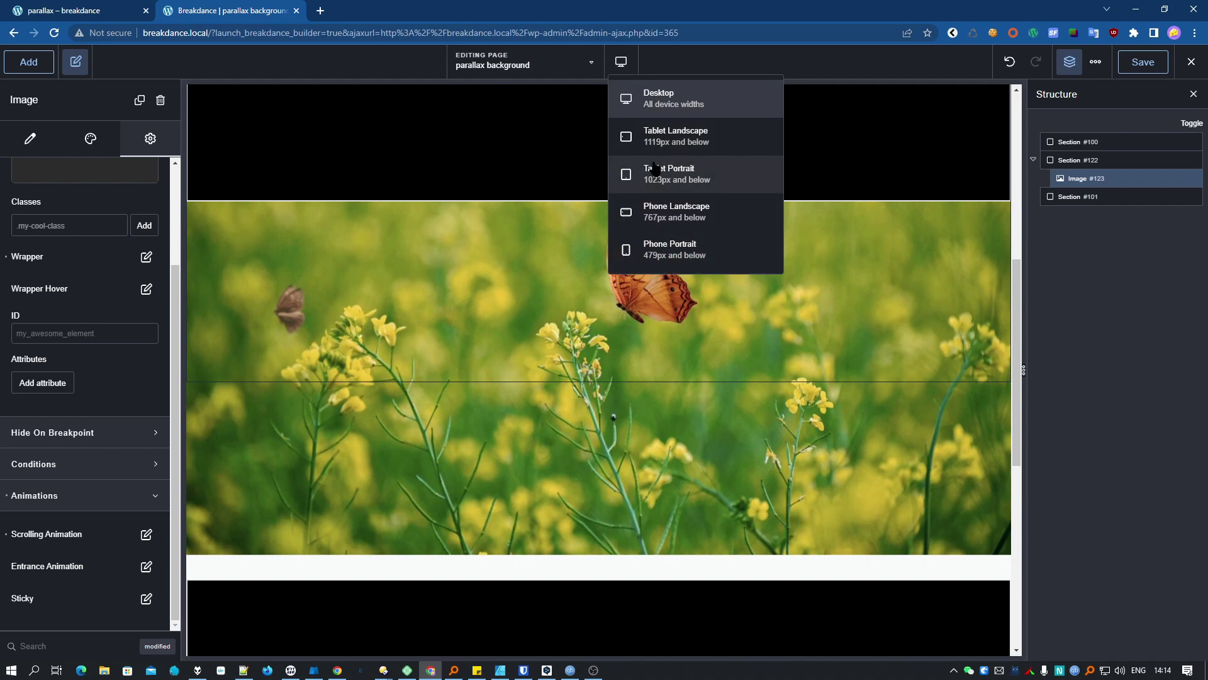
pyautogui.click(629, 167)
pyautogui.scroll(4, 803, 315)
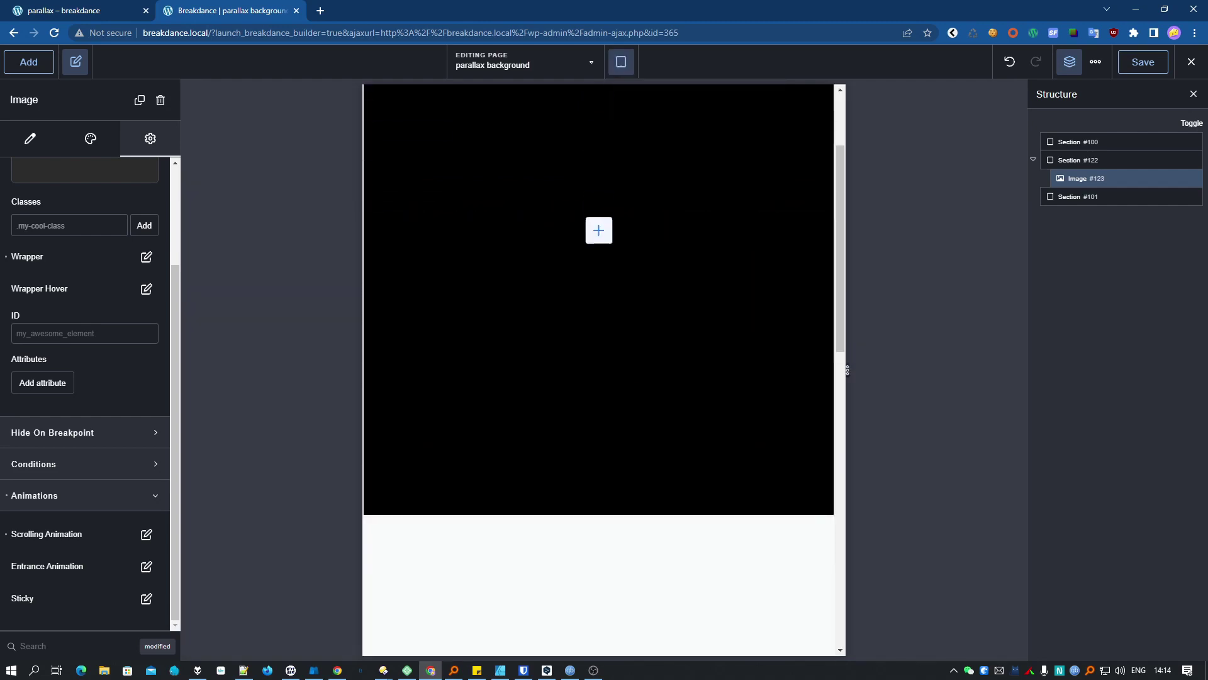
pyautogui.scroll(-6, 799, 371)
pyautogui.scroll(2, 798, 372)
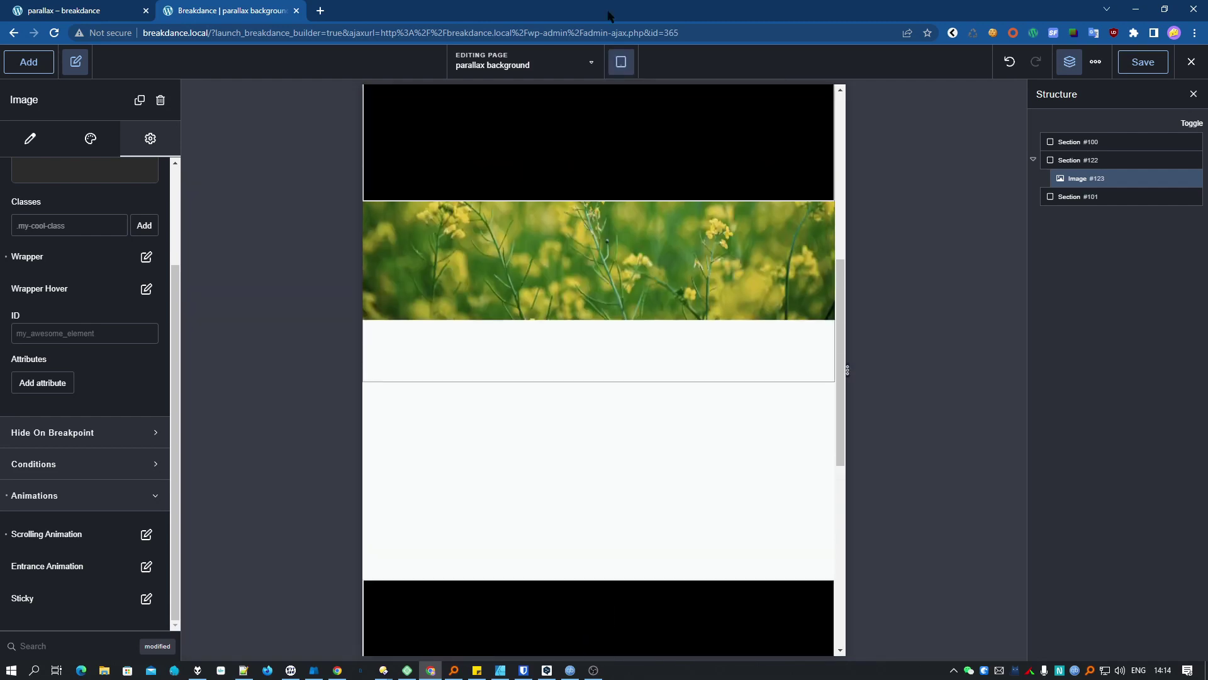
pyautogui.click(621, 62)
pyautogui.click(639, 95)
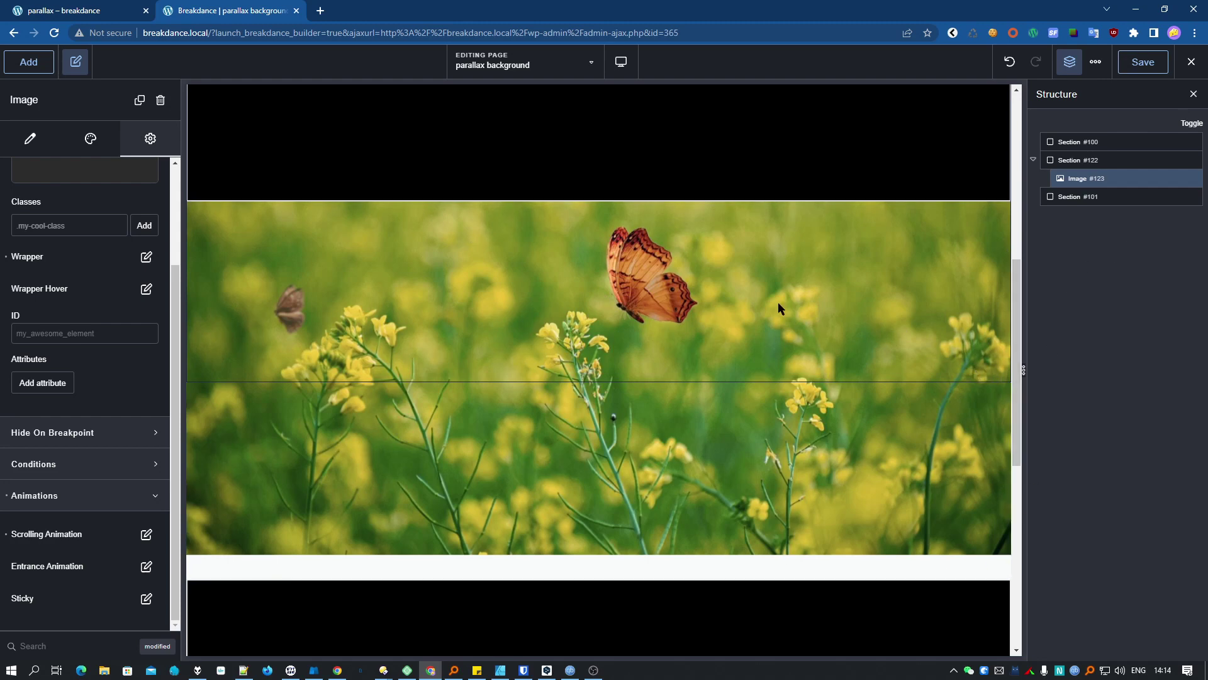
pyautogui.click(621, 62)
pyautogui.click(640, 137)
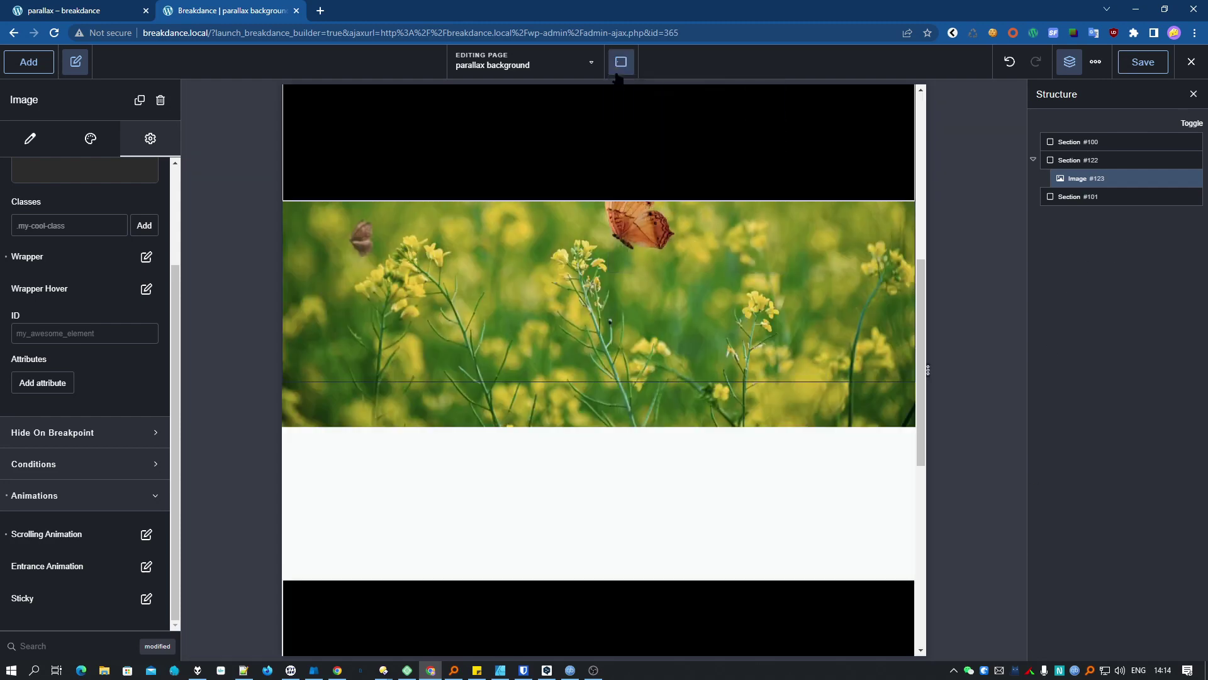
pyautogui.click(621, 62)
pyautogui.click(641, 174)
pyautogui.click(621, 62)
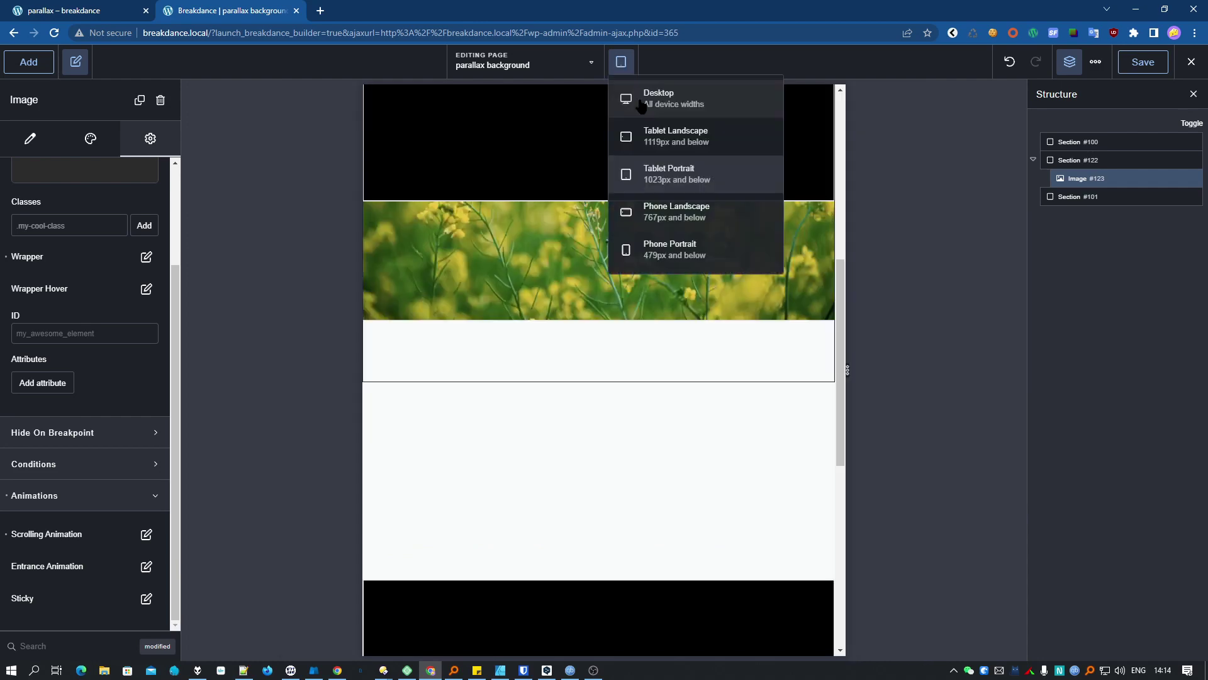
pyautogui.click(640, 100)
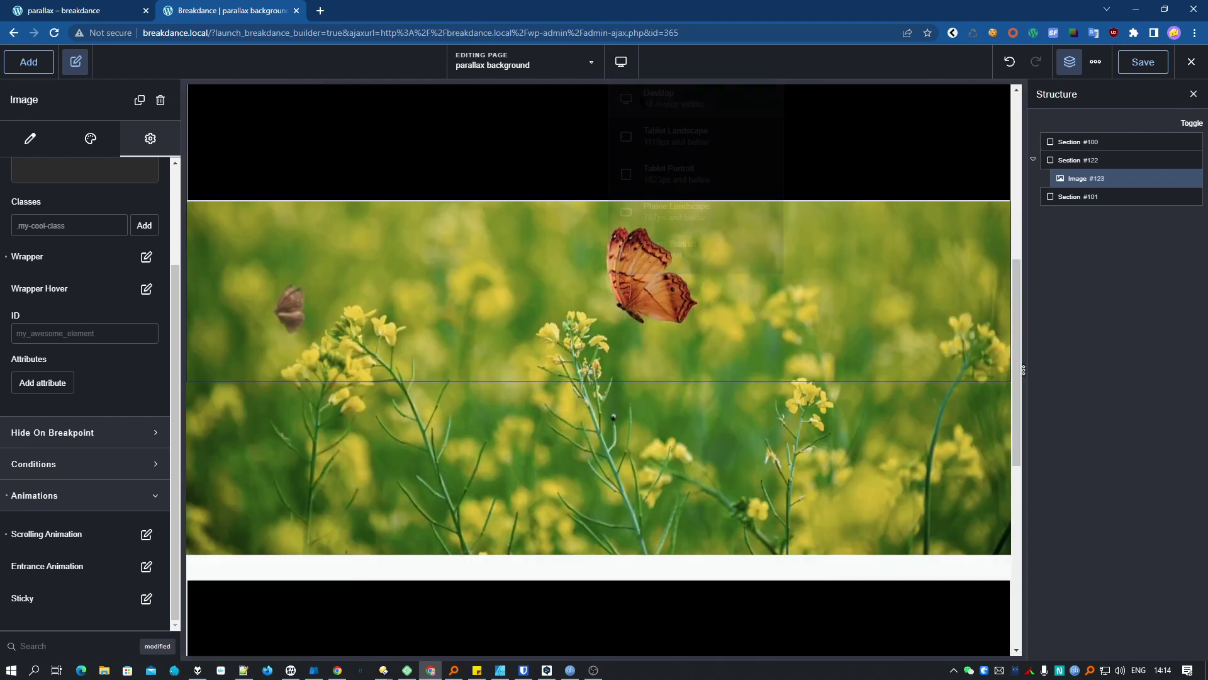
# Review Section #122's Design size settings, then select the butterfly image.
pyautogui.click(1097, 160)
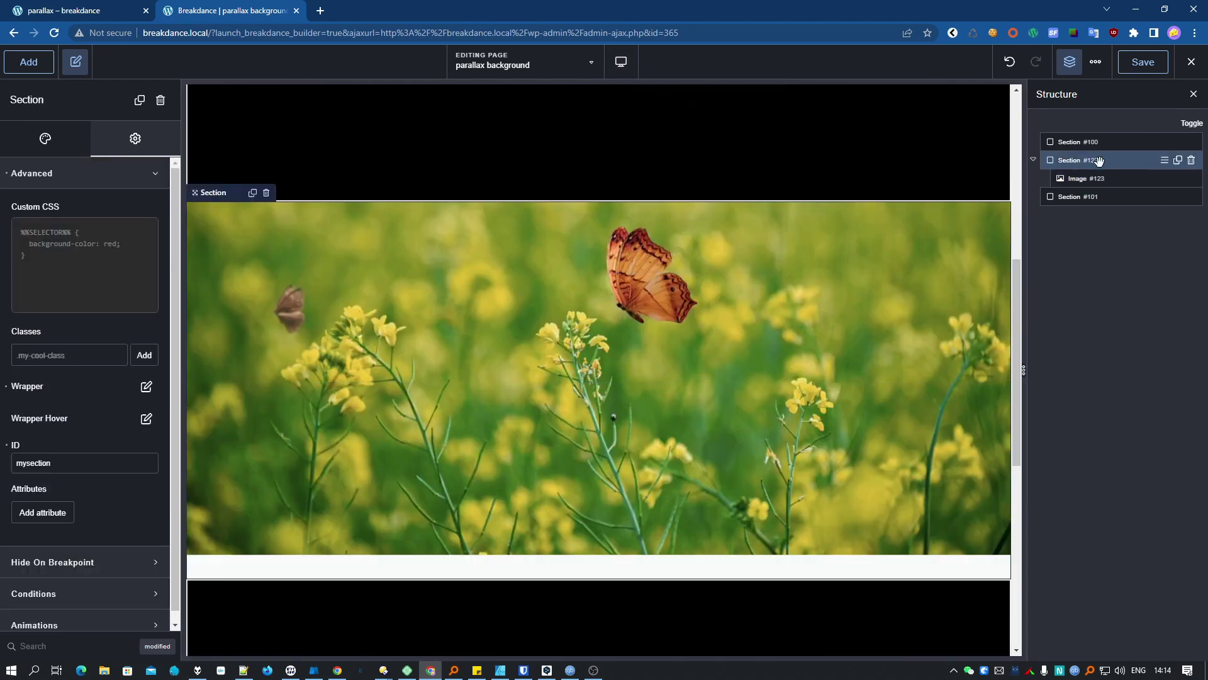
pyautogui.click(9, 148)
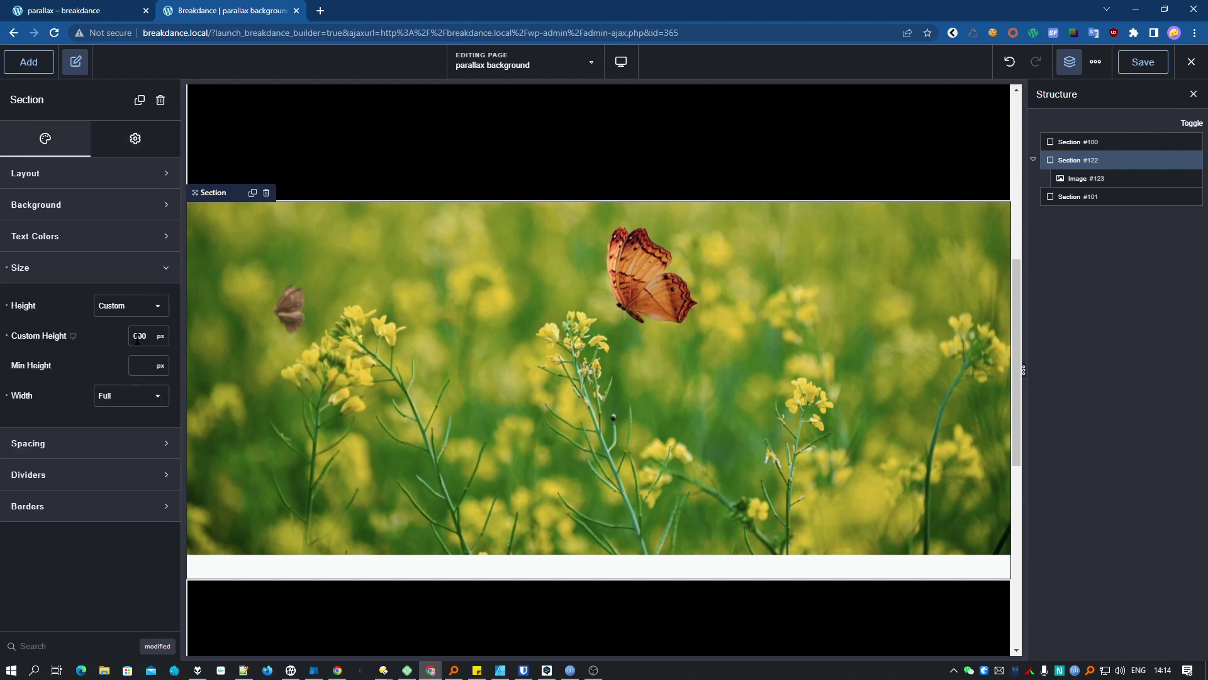
pyautogui.click(1088, 178)
# Set the image width to 100% and its height to 1200 px.
pyautogui.click(78, 135)
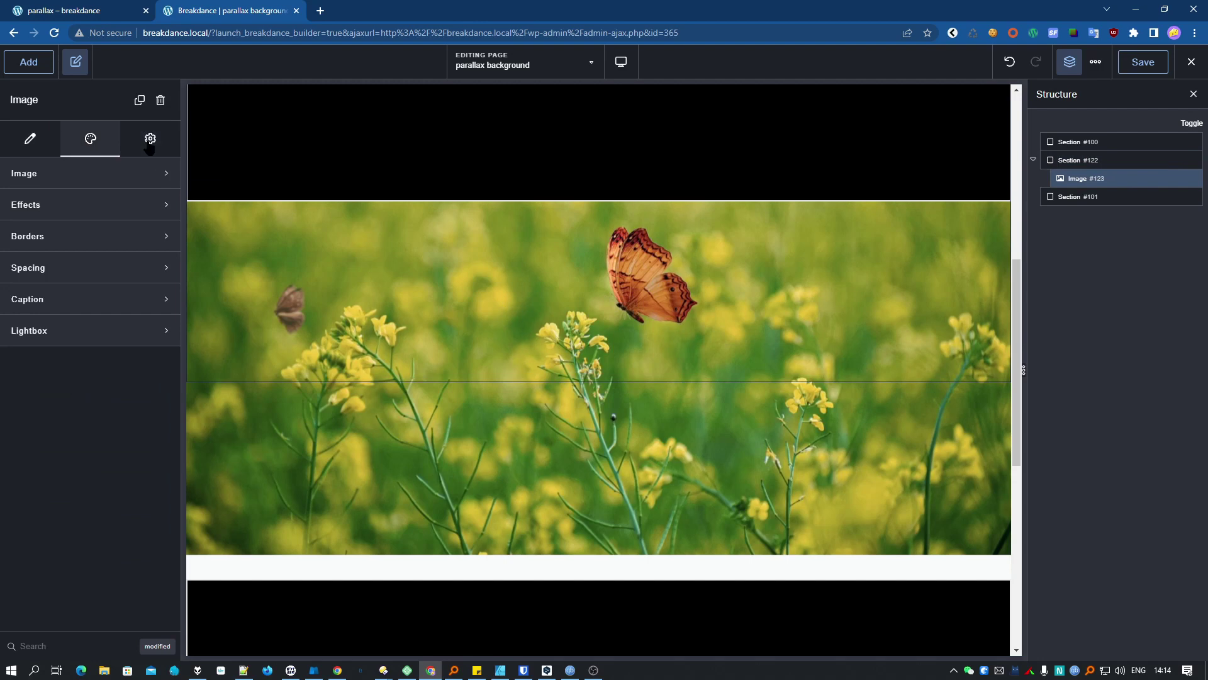
pyautogui.click(67, 182)
pyautogui.click(162, 212)
pyautogui.click(161, 247)
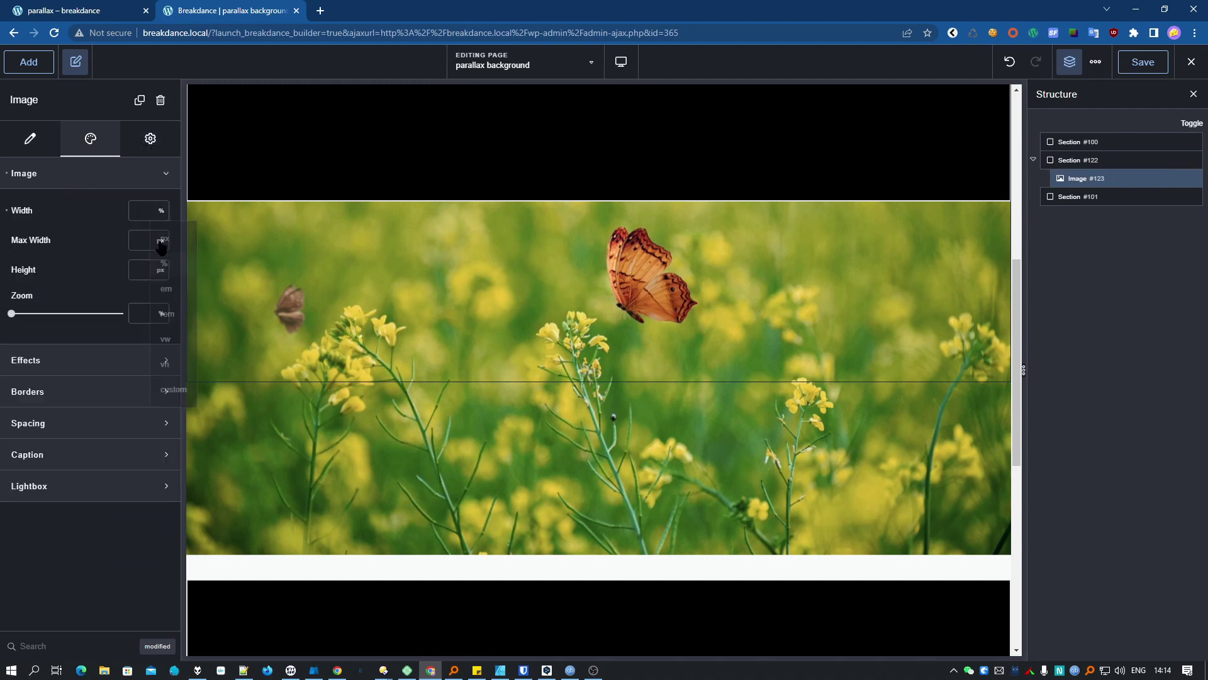
pyautogui.write('100')
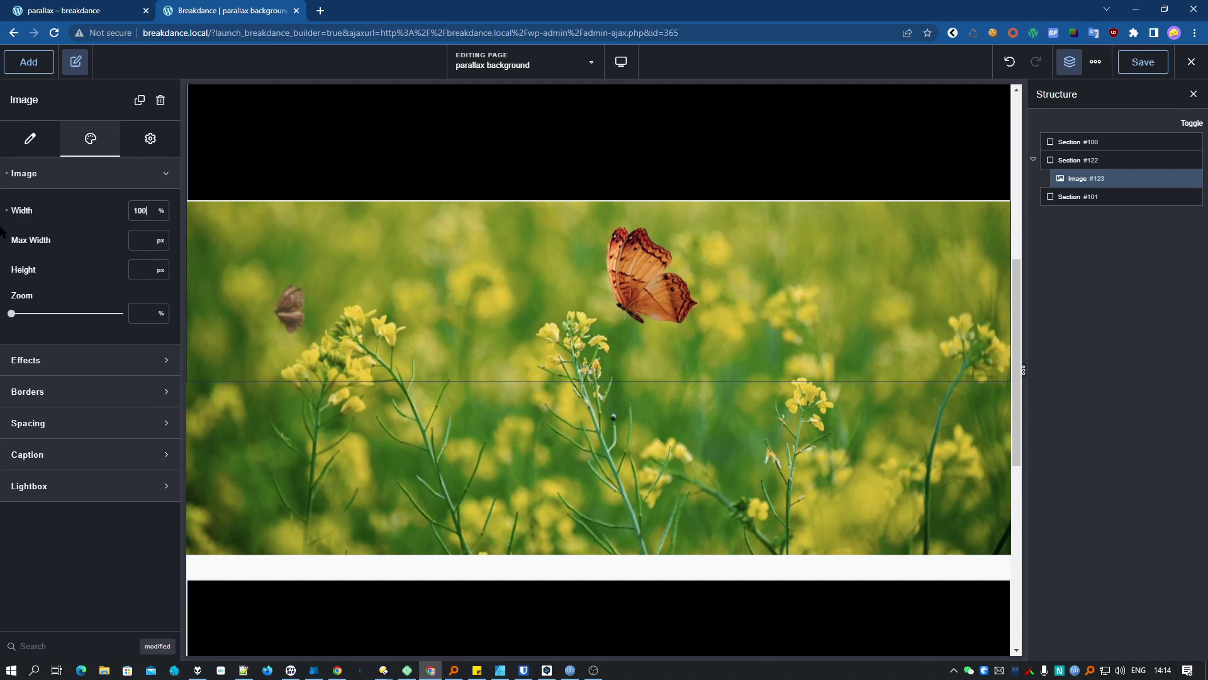
pyautogui.click(135, 270)
pyautogui.write('1200')
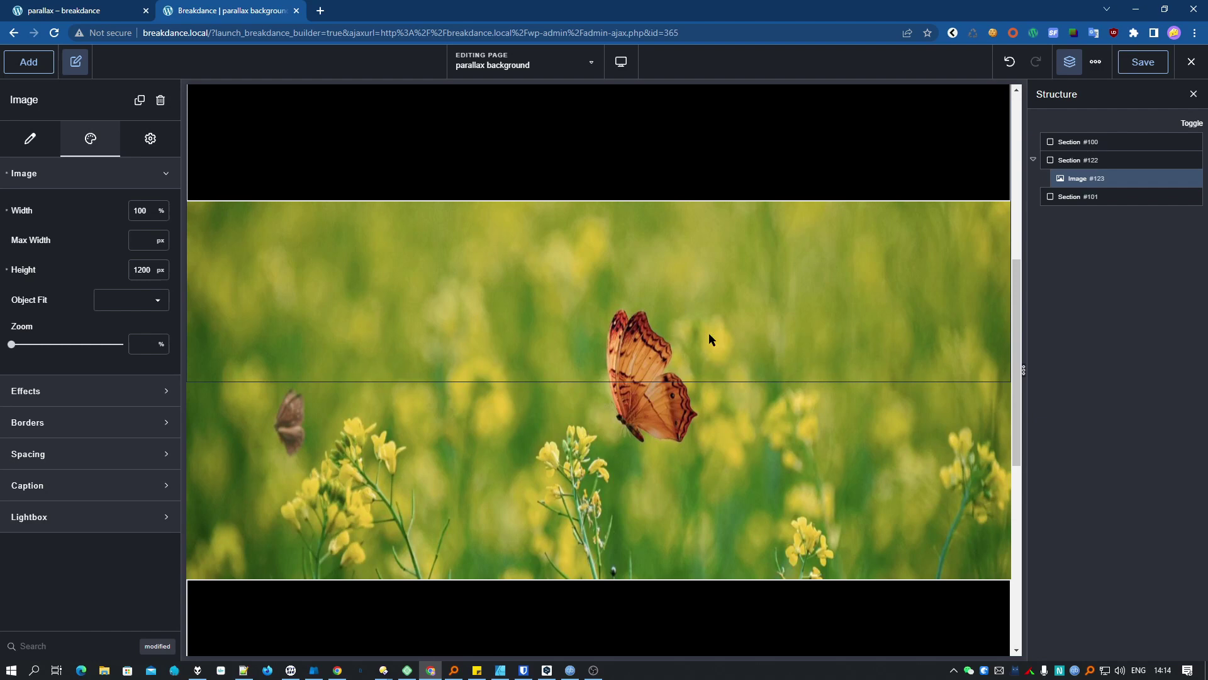
# Set the image's Object Fit to Cover and scroll to check the result.
pyautogui.scroll(-2, 753, 490)
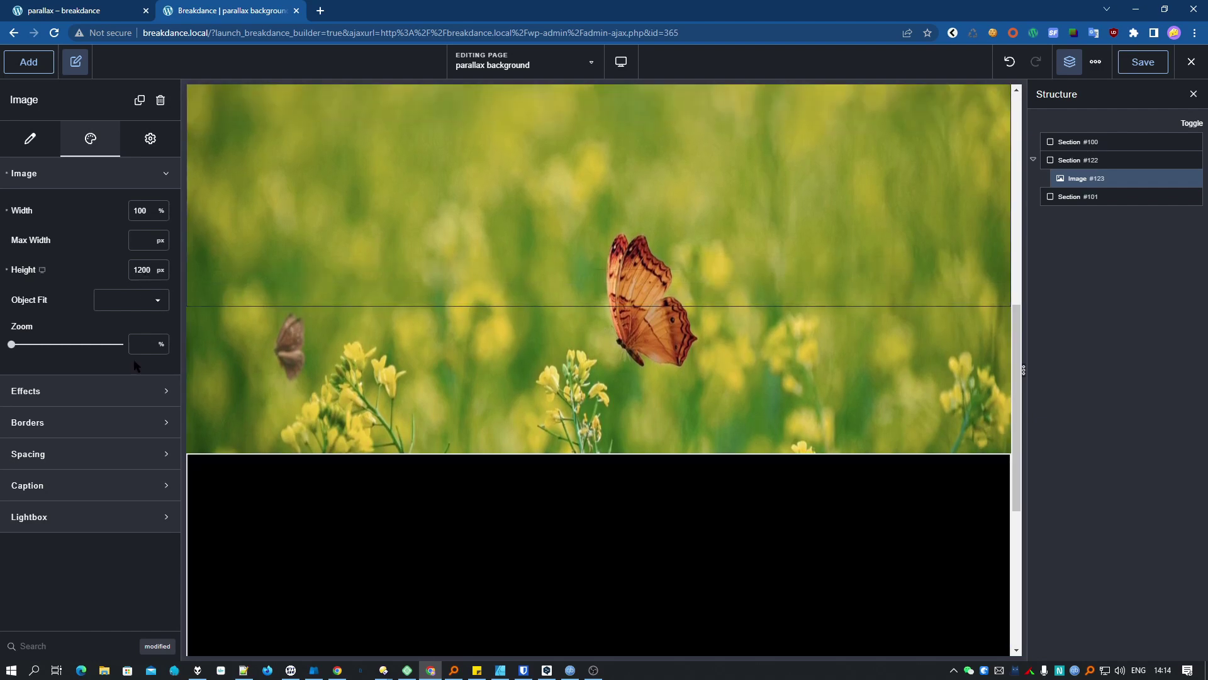
pyautogui.click(153, 298)
pyautogui.click(151, 306)
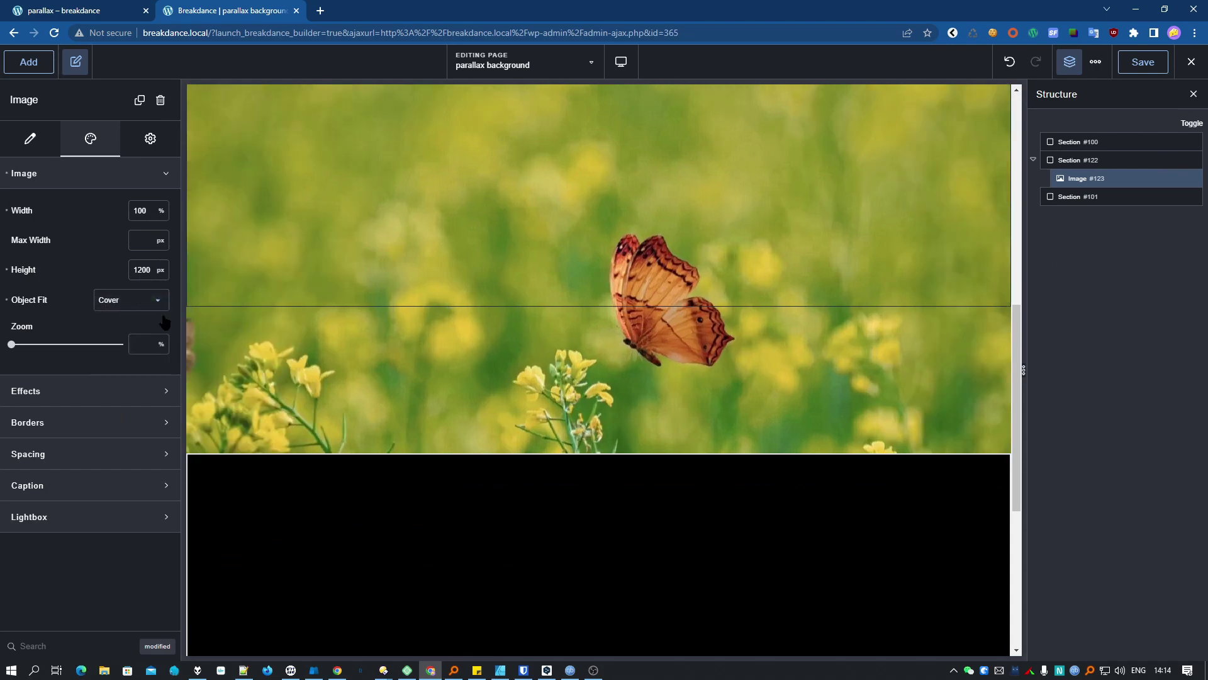
pyautogui.scroll(3, 745, 389)
pyautogui.scroll(-4, 742, 390)
pyautogui.scroll(5, 741, 390)
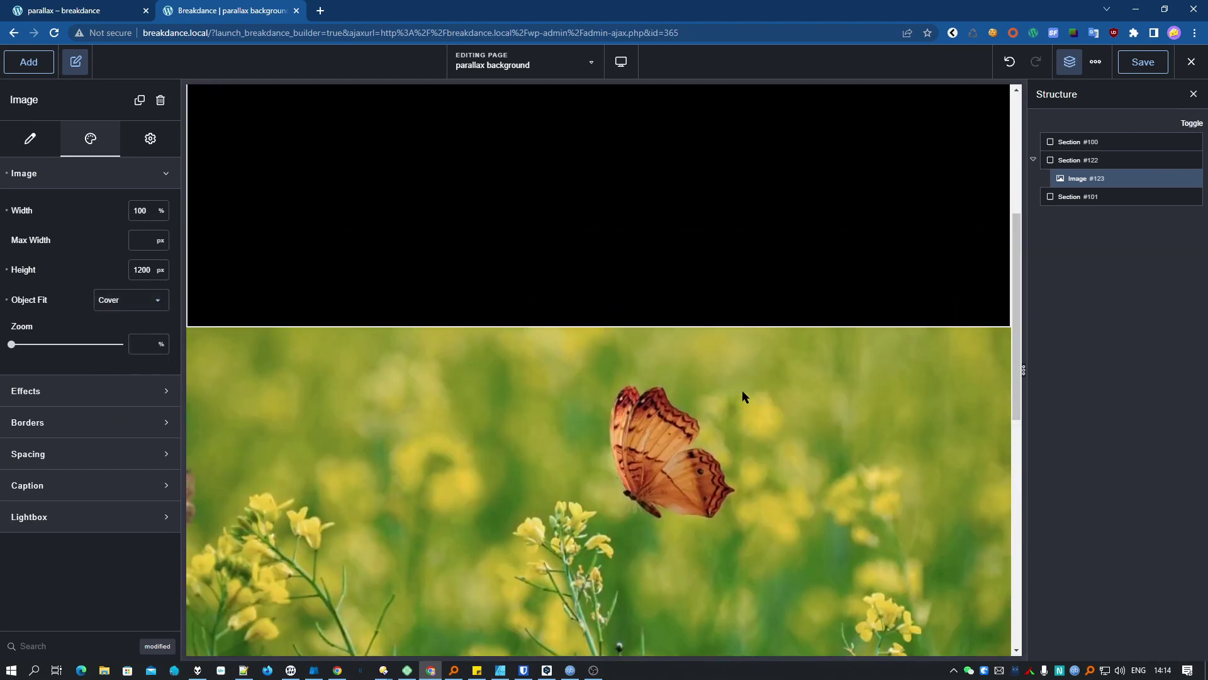
pyautogui.scroll(-5, 742, 390)
pyautogui.scroll(6, 742, 390)
pyautogui.scroll(-5, 741, 391)
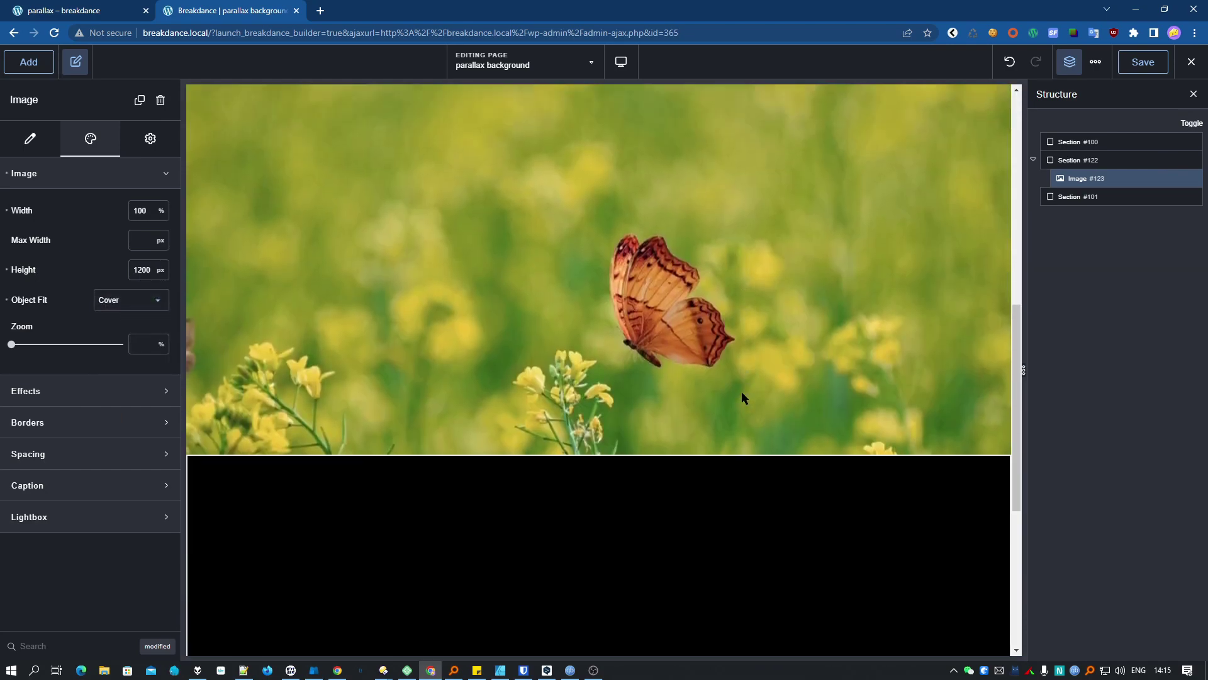
pyautogui.scroll(2, 741, 391)
# Preview the butterfly section at Tablet Landscape width, scrolling through the canvas.
pyautogui.click(621, 61)
pyautogui.click(648, 140)
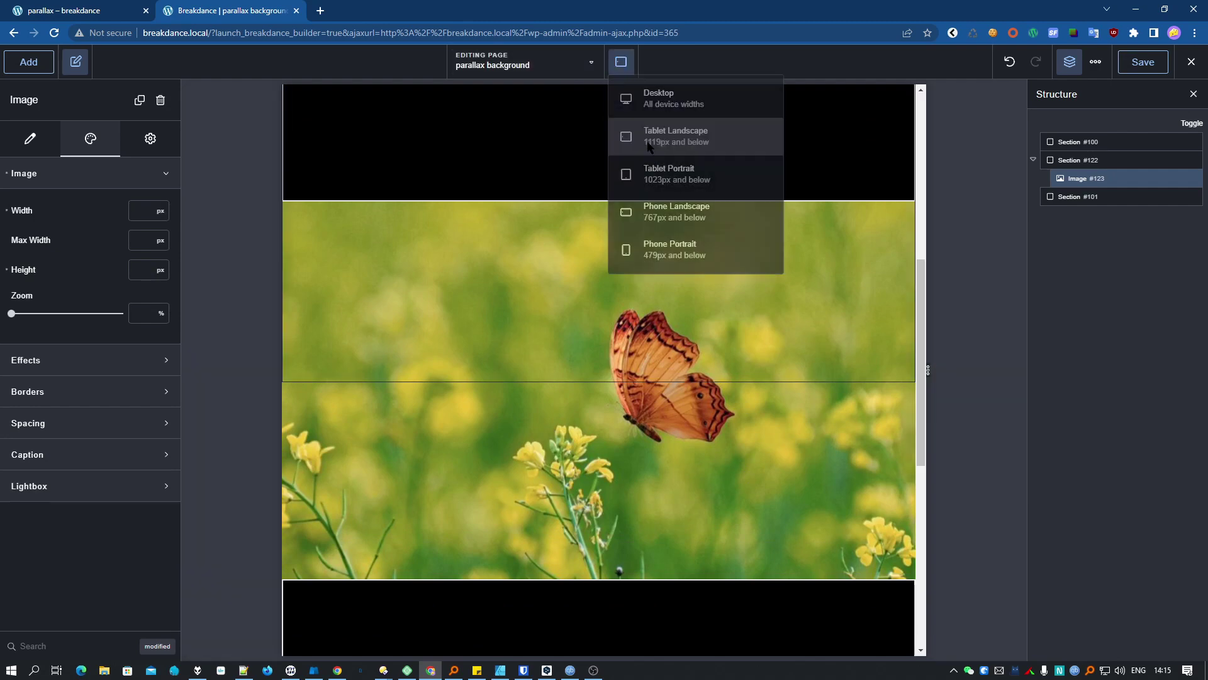
pyautogui.scroll(-3, 602, 337)
pyautogui.scroll(4, 601, 337)
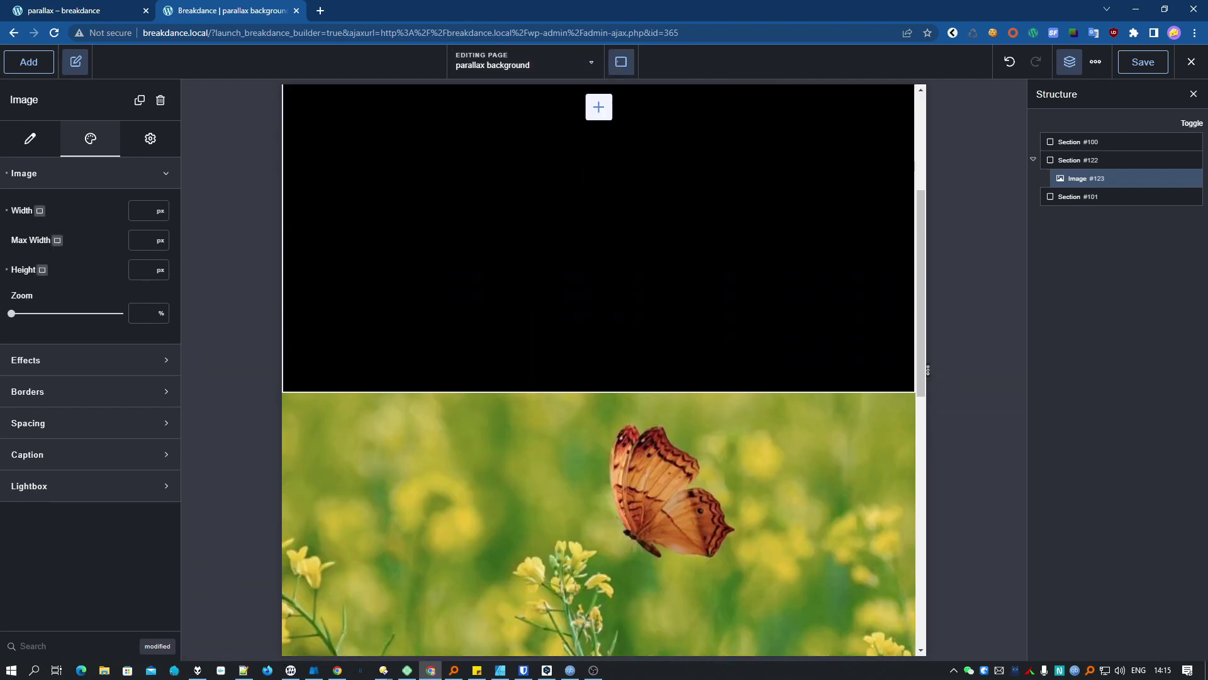
pyautogui.scroll(-3, 602, 337)
# Preview the butterfly section at Phone Portrait width, scrolling up and down.
pyautogui.click(621, 61)
pyautogui.click(648, 251)
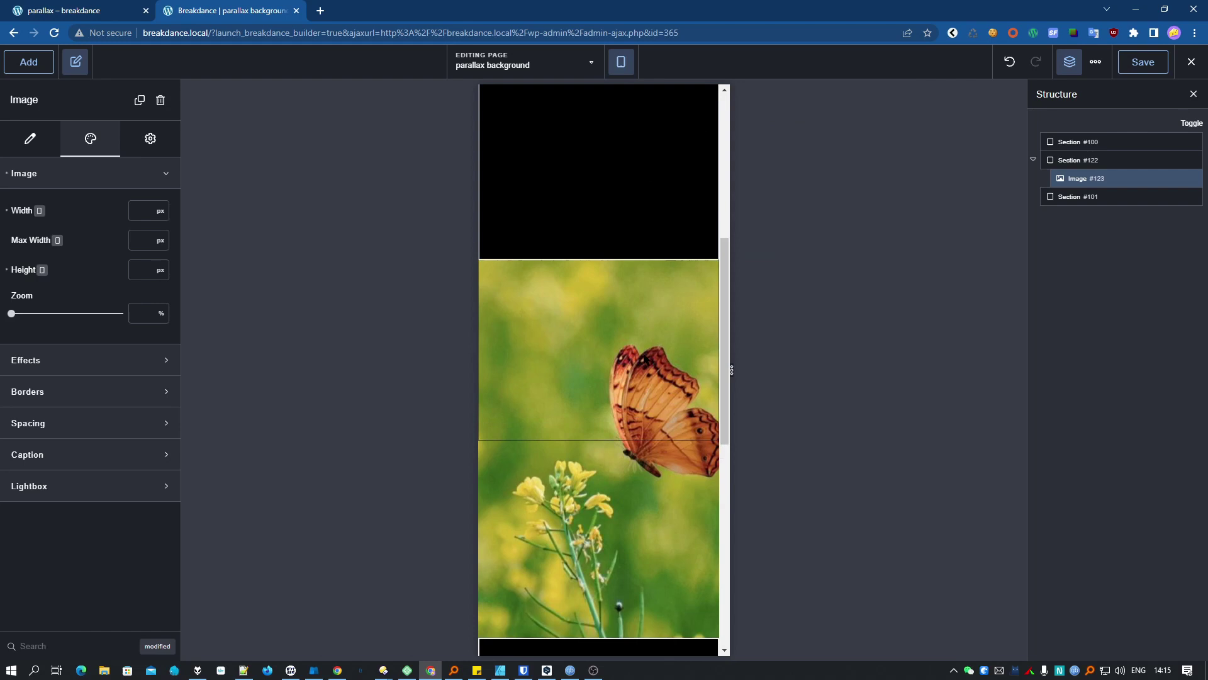
pyautogui.scroll(4, 641, 353)
pyautogui.scroll(-7, 641, 353)
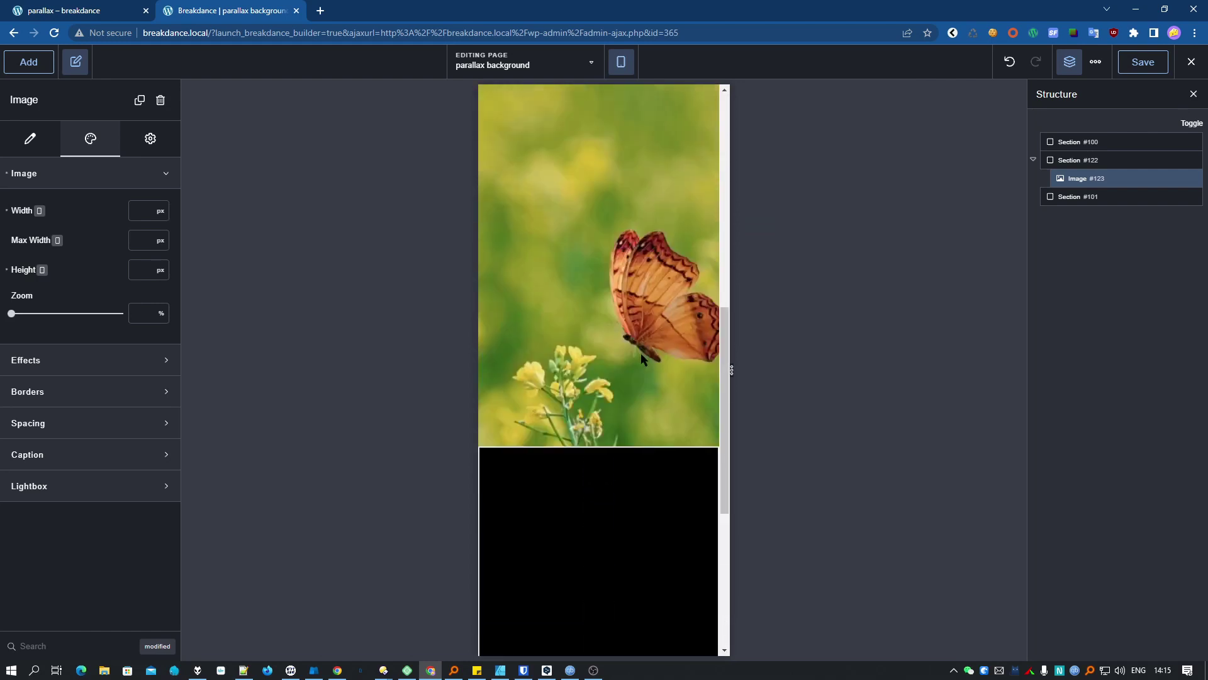
pyautogui.scroll(6, 640, 353)
pyautogui.scroll(-5, 641, 353)
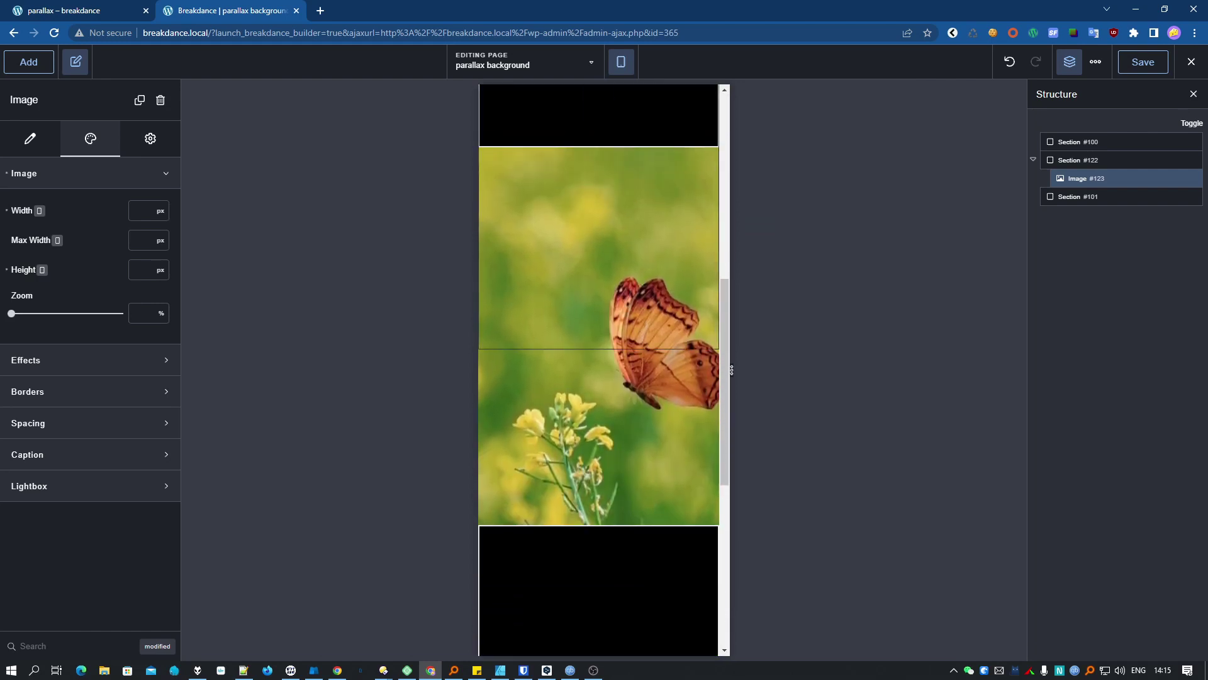
pyautogui.click(621, 61)
# Switch the canvas back to Desktop width and save the page.
pyautogui.click(651, 104)
pyautogui.click(1149, 68)
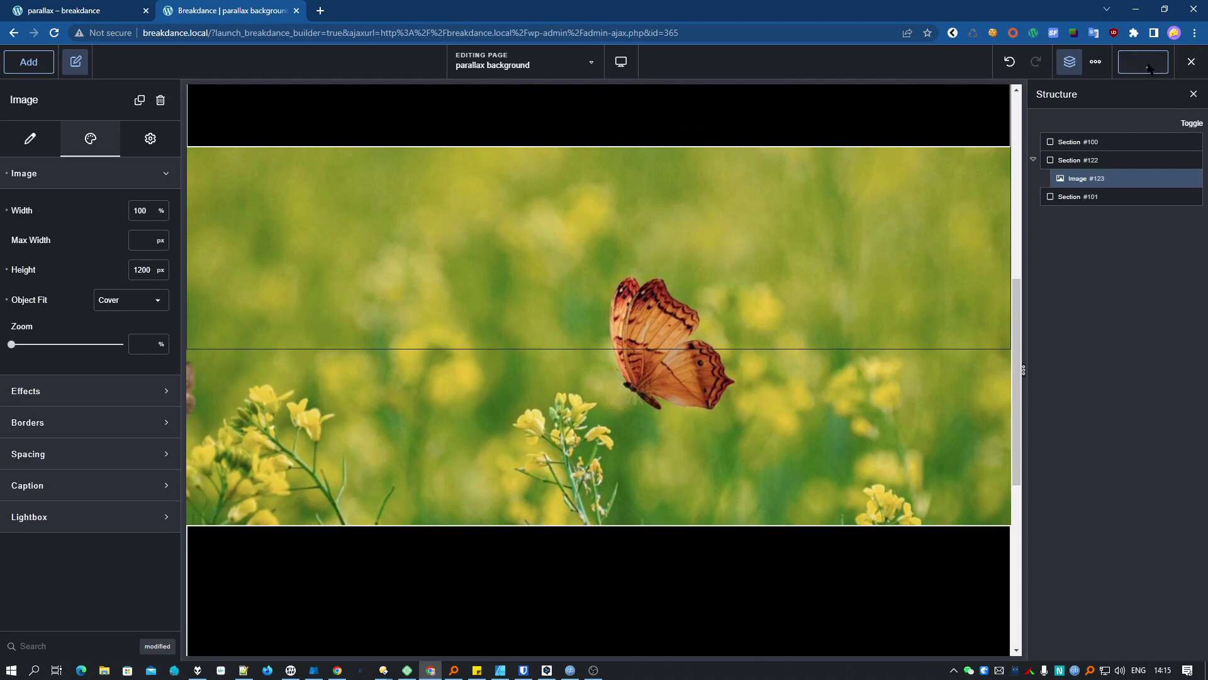
pyautogui.moveTo(1182, 70)
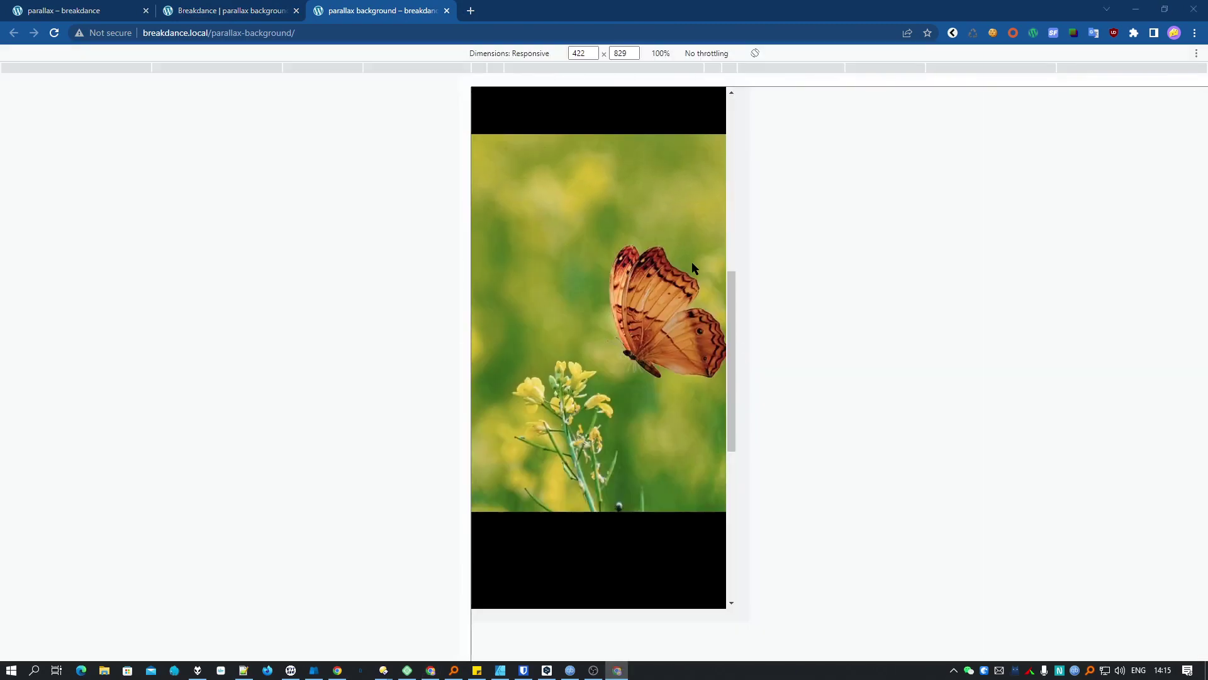
# Test the live page in a 452 px responsive viewport by scrolling, then return to the builder.
pyautogui.moveTo(744, 363)
pyautogui.mouseDown()
pyautogui.moveTo(865, 351)
pyautogui.moveTo(1122, 356)
pyautogui.moveTo(752, 376)
pyautogui.mouseUp()
pyautogui.scroll(-8, 648, 376)
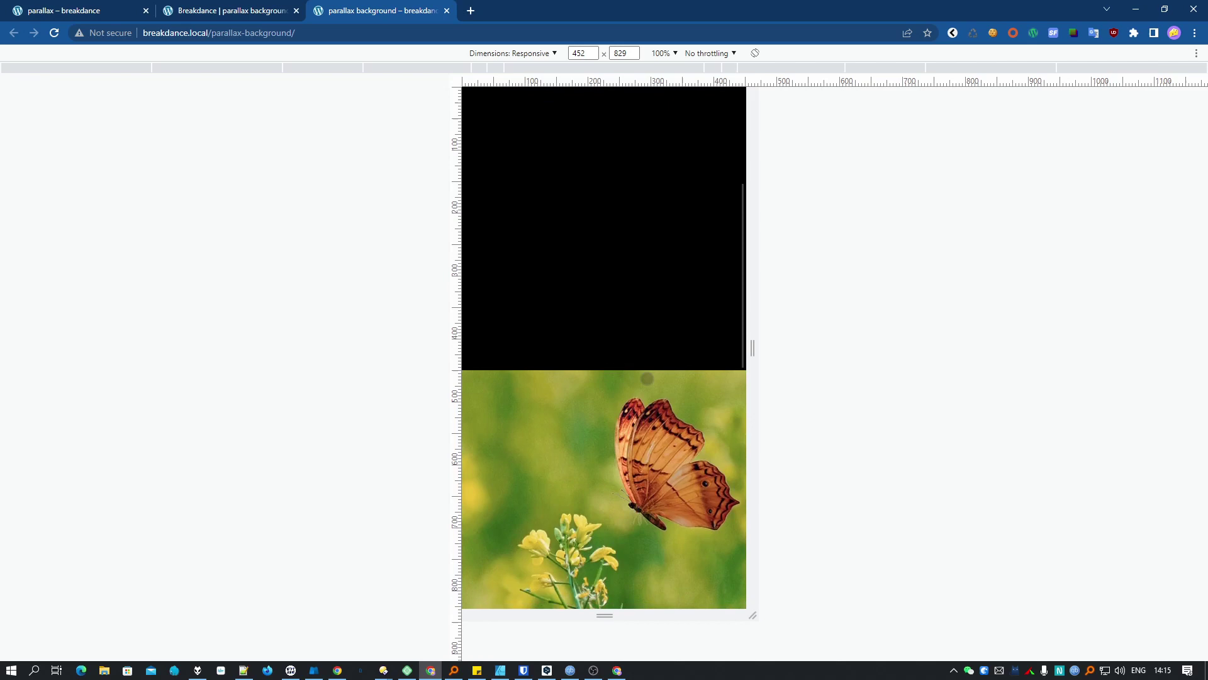
pyautogui.scroll(3, 648, 376)
pyautogui.scroll(5, 648, 378)
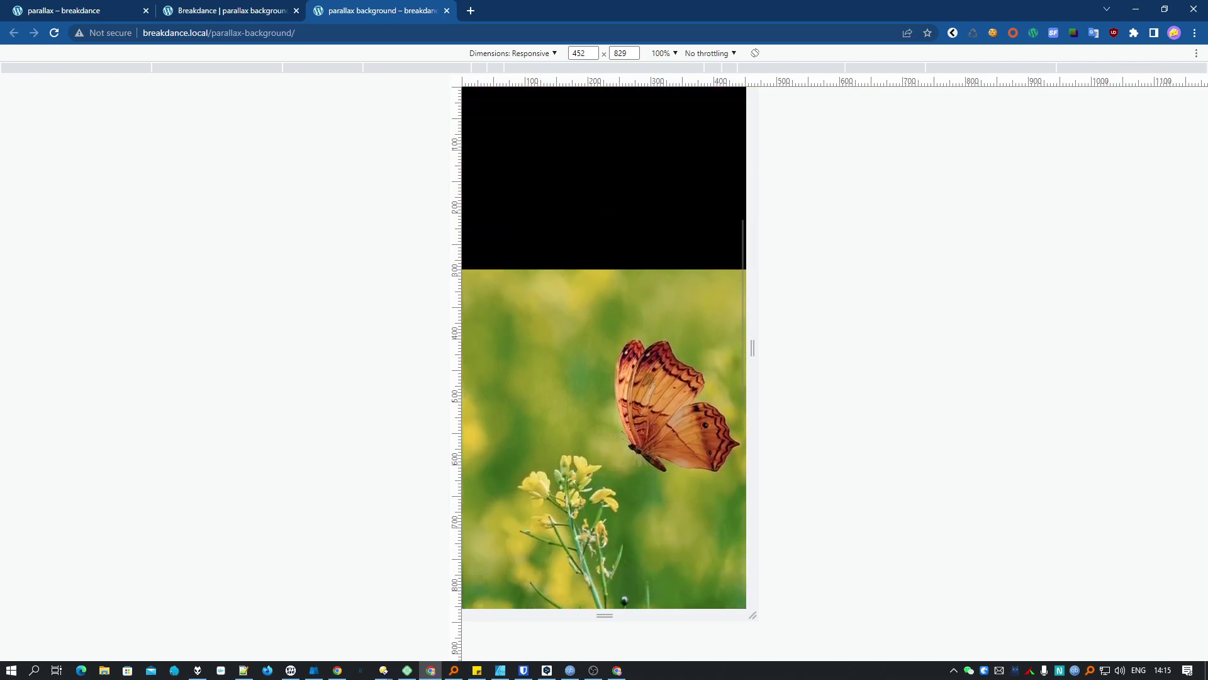
pyautogui.scroll(-8, 647, 378)
pyautogui.scroll(3, 647, 379)
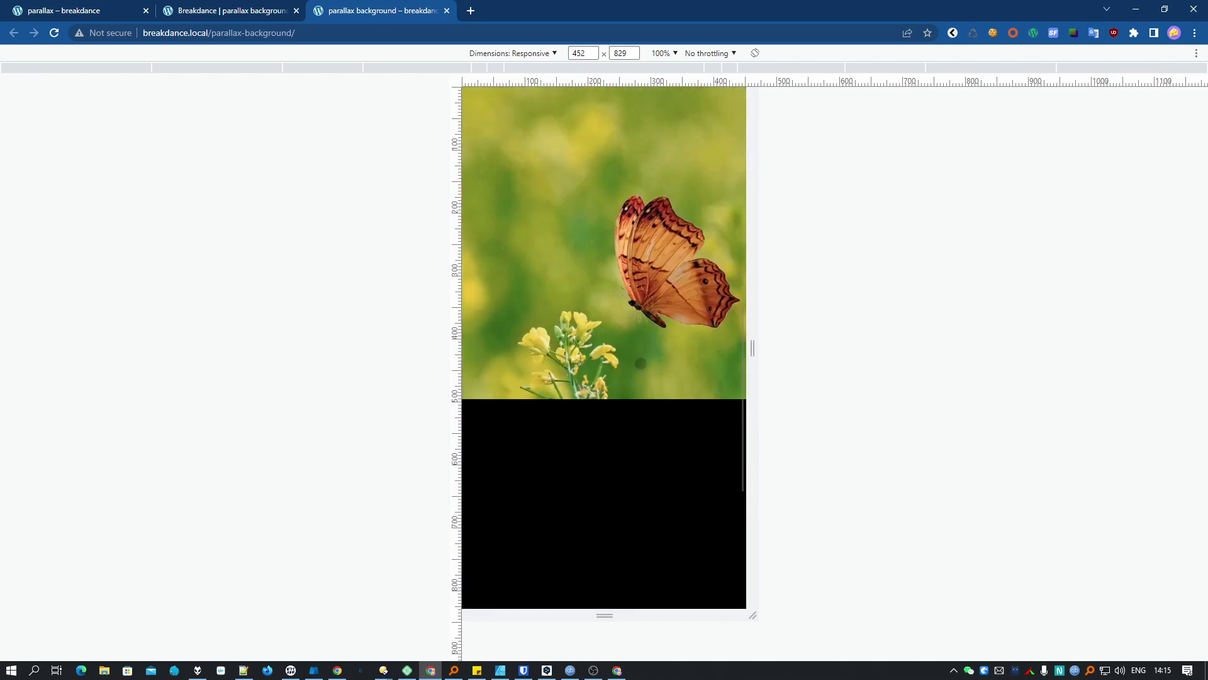
pyautogui.hotkey('ctrl', 'shift', 'Tab')
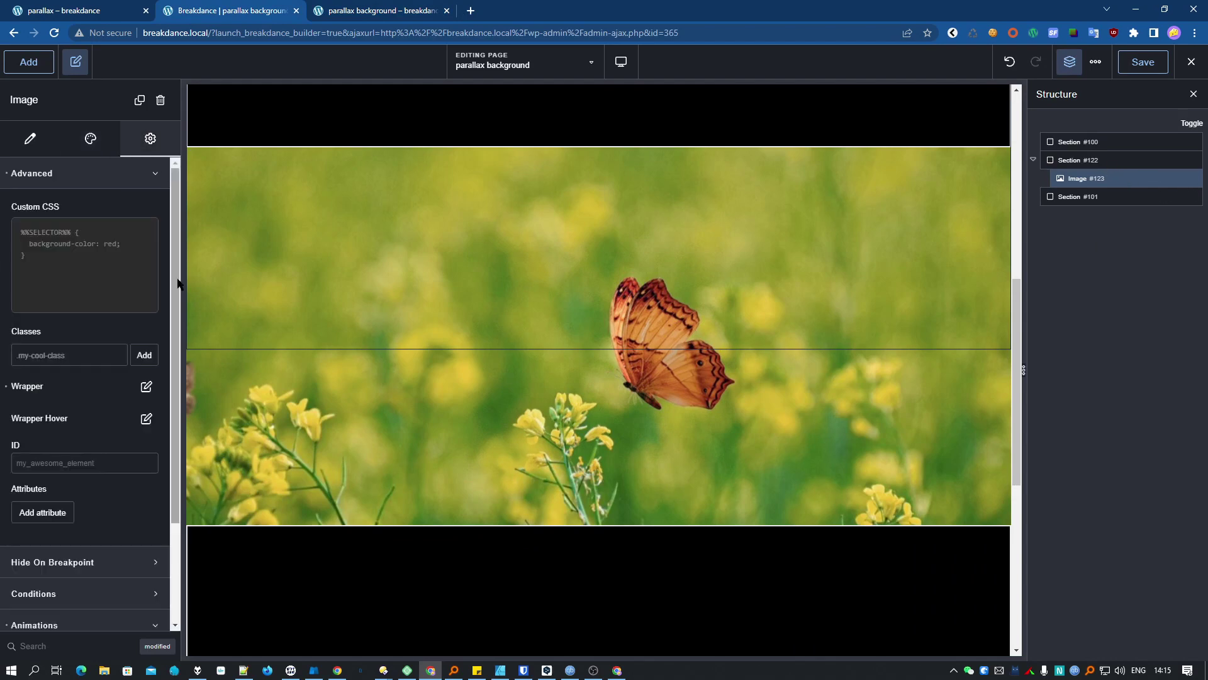
# Set the image's scrolling Opacity to Start 0, Middle 1, End 0.
pyautogui.click(156, 625)
pyautogui.click(143, 534)
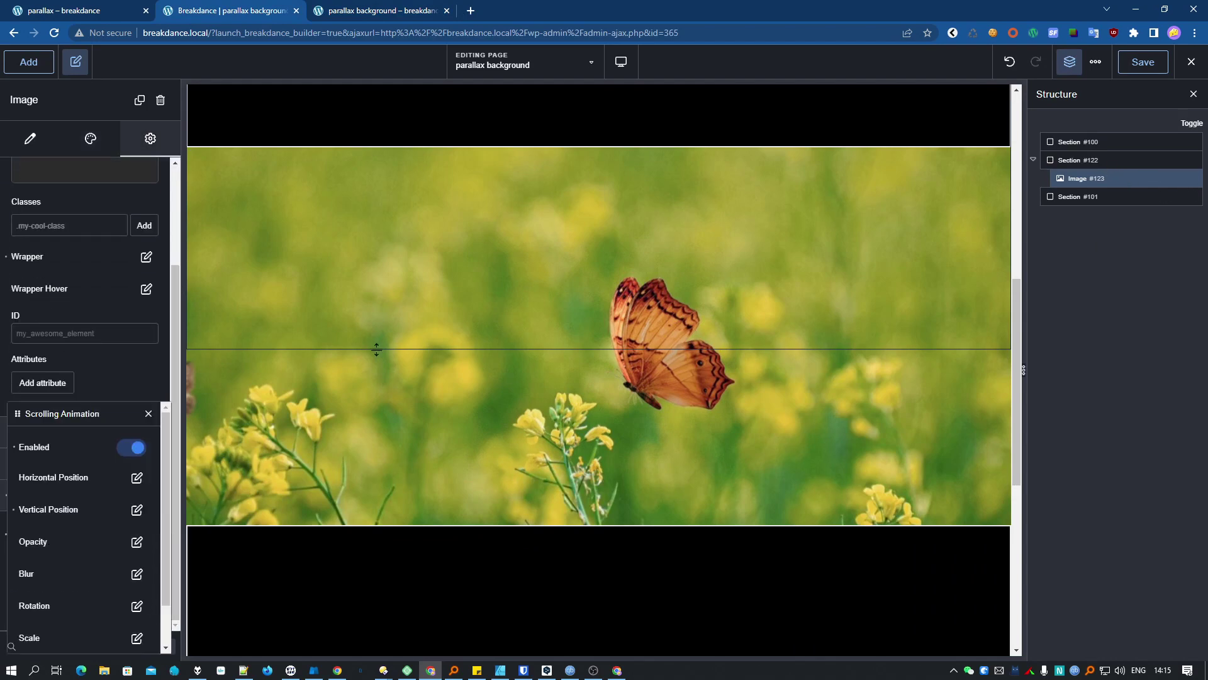
pyautogui.moveTo(72, 407); pyautogui.dragTo(299, 231)
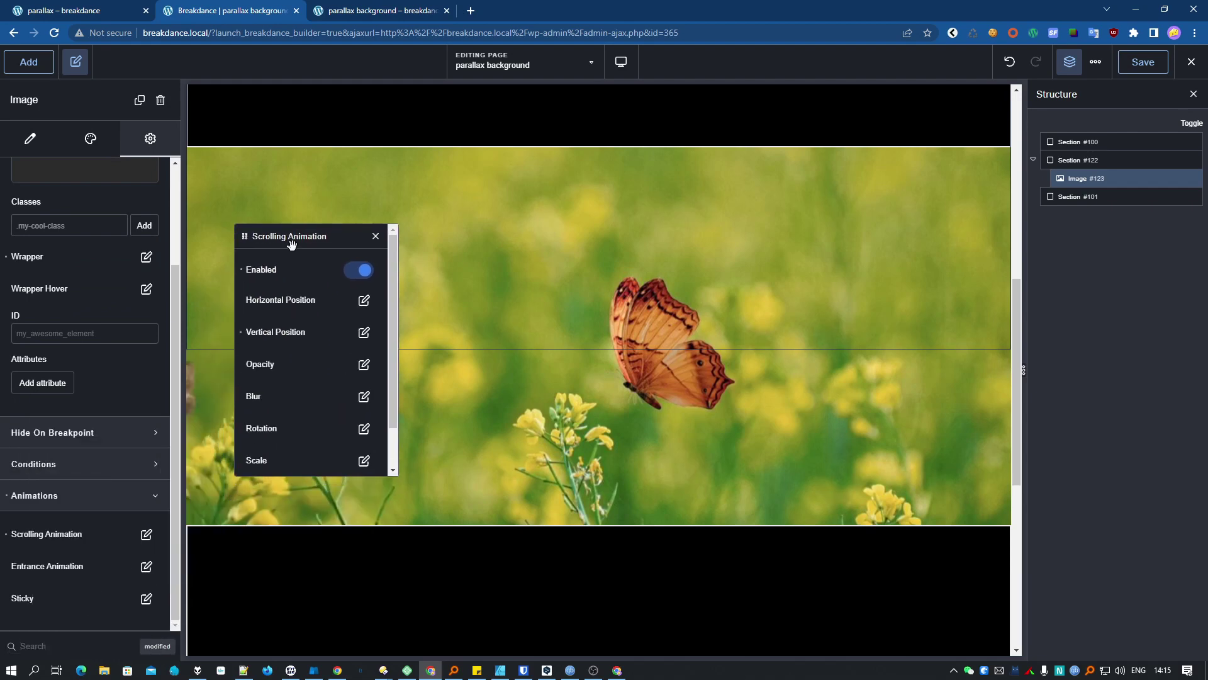
pyautogui.click(363, 366)
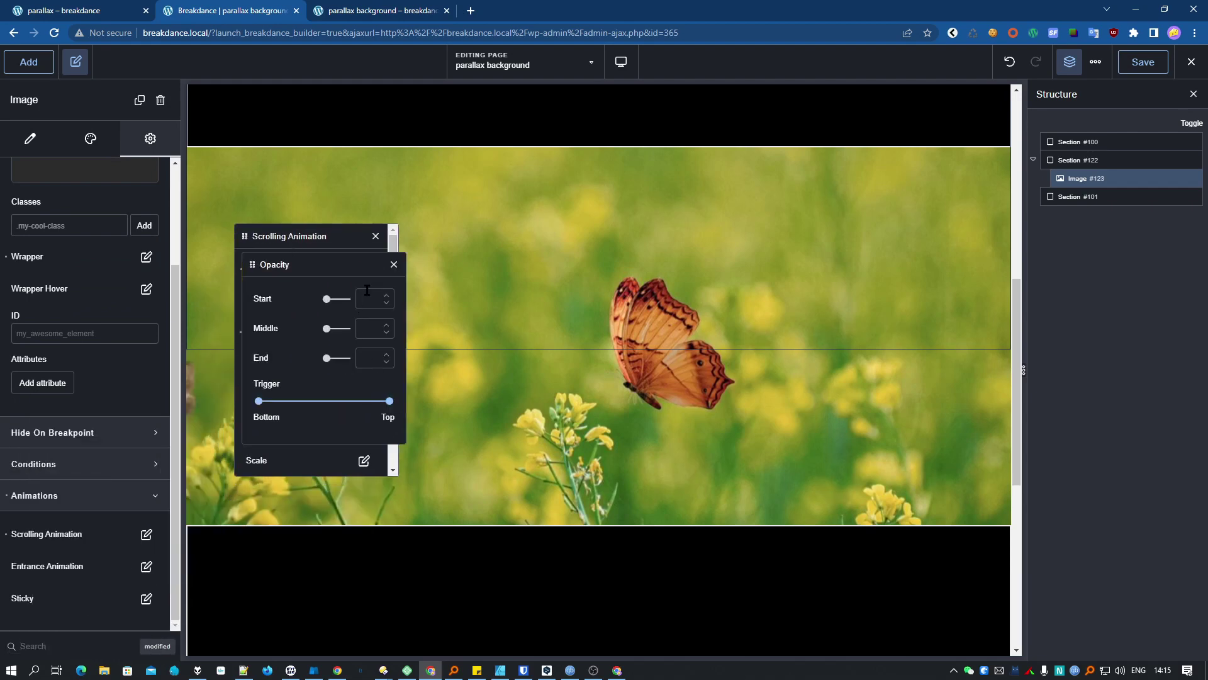
pyautogui.write('0')
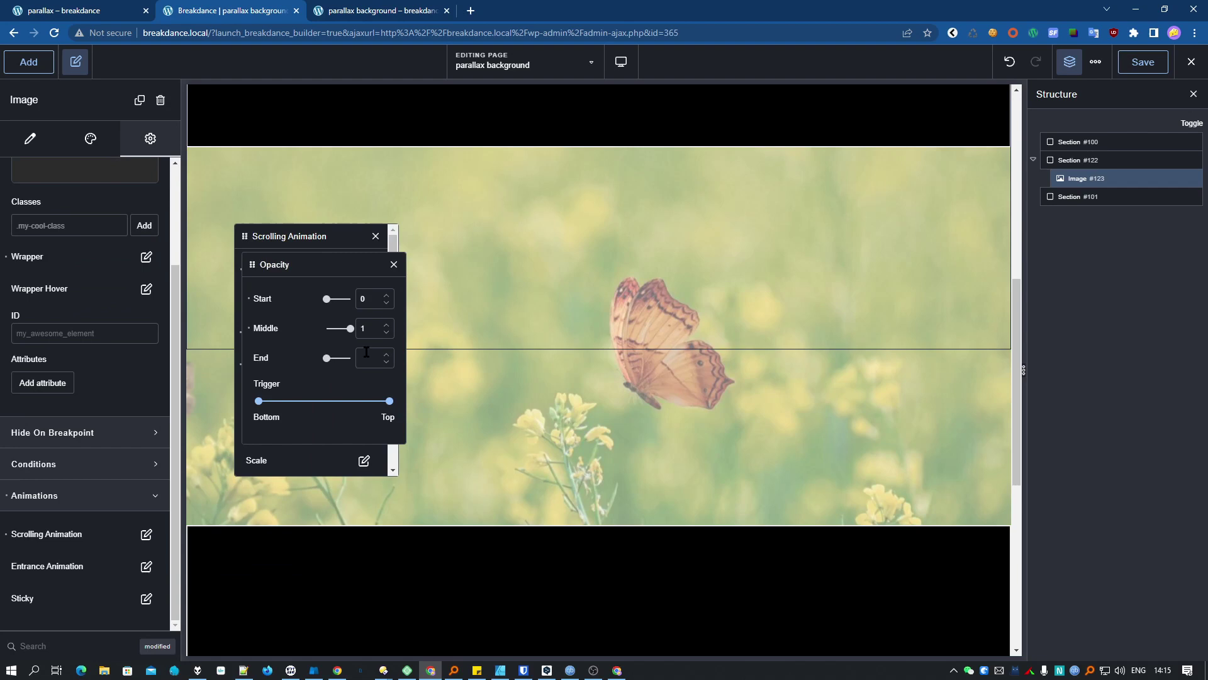
pyautogui.click(375, 358)
pyautogui.write('1')
# Scroll the canvas repeatedly to preview the image fading in and out.
pyautogui.scroll(5, 1019, 390)
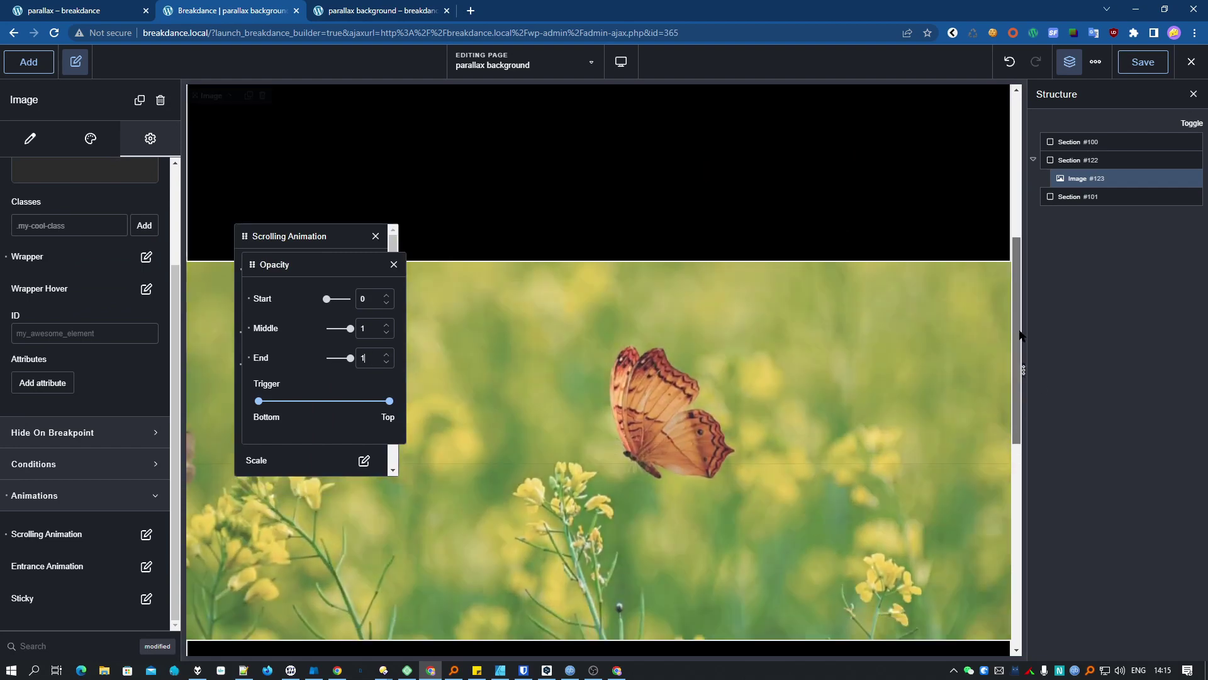
pyautogui.scroll(-5, 1015, 449)
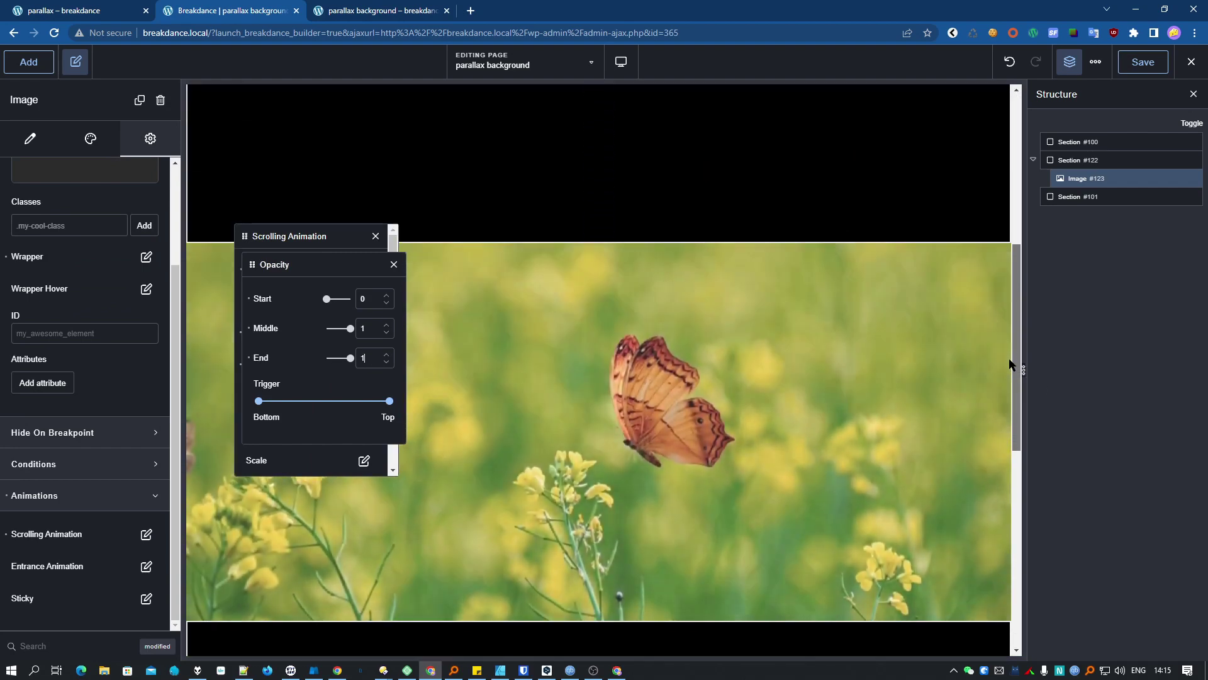
pyautogui.scroll(5, 1015, 450)
pyautogui.scroll(-5, 1019, 440)
pyautogui.scroll(3, 1022, 428)
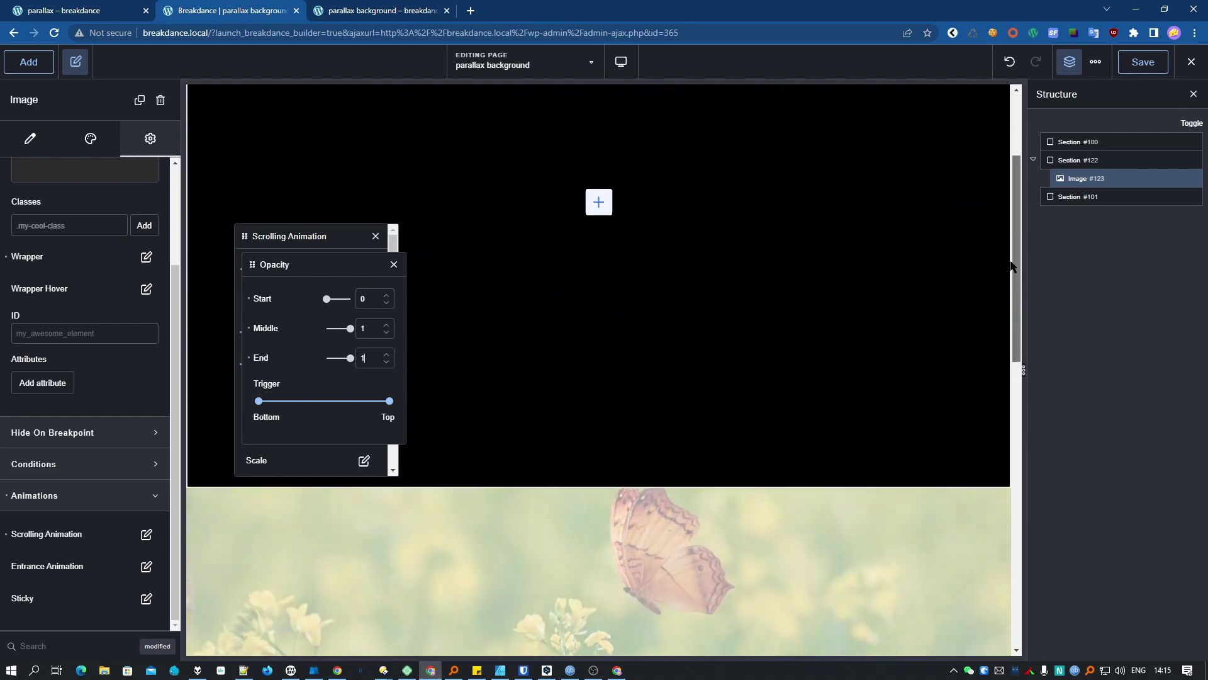
pyautogui.scroll(-3, 1027, 412)
pyautogui.scroll(-3, 1027, 413)
pyautogui.scroll(4, 1035, 516)
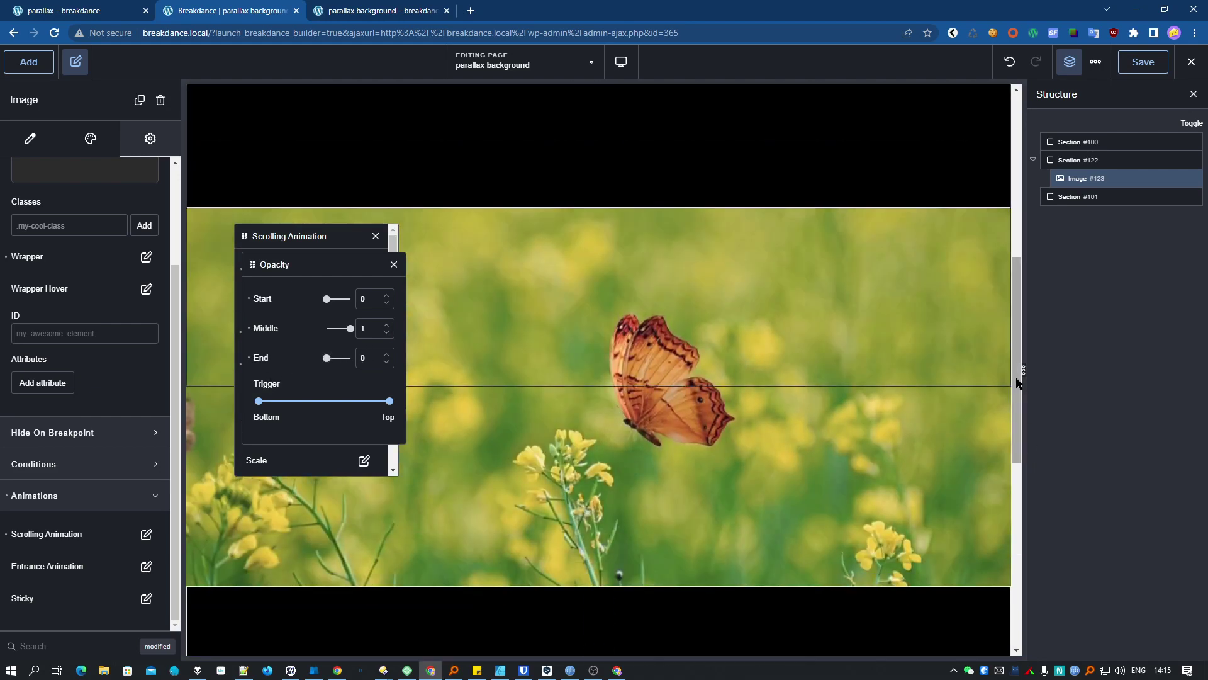
pyautogui.scroll(-3, 1019, 409)
pyautogui.scroll(5, 1014, 265)
pyautogui.scroll(-3, 1026, 378)
pyautogui.scroll(-3, 1045, 459)
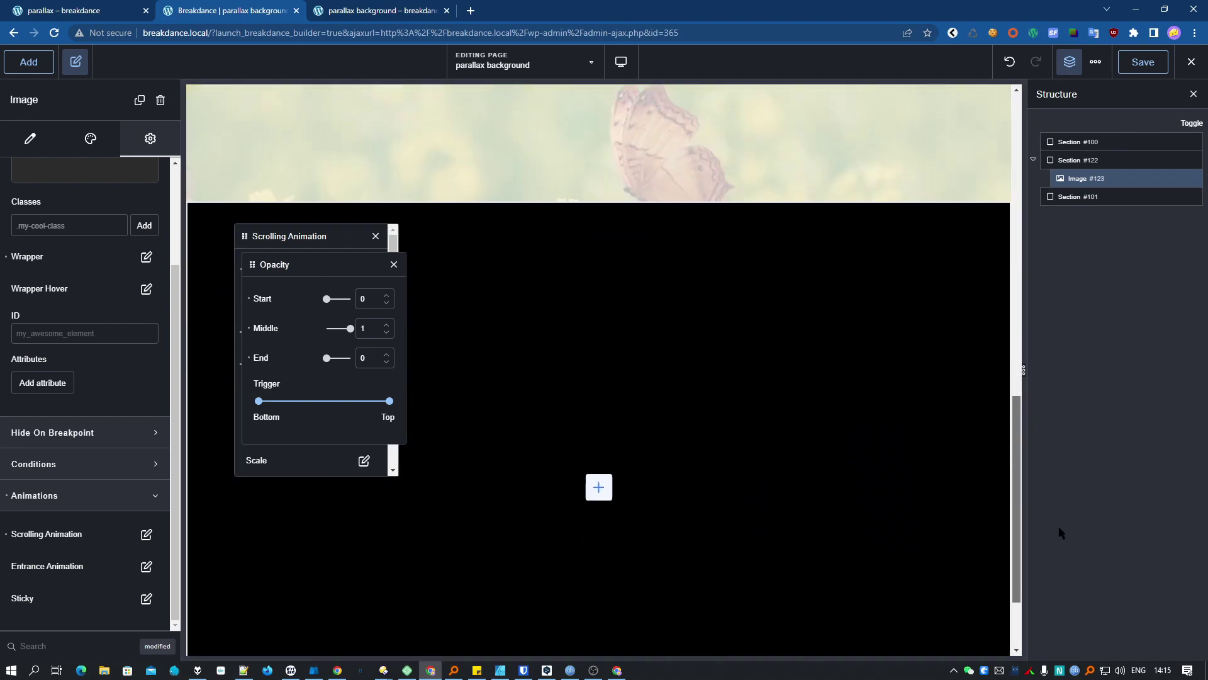
pyautogui.scroll(4, 1057, 503)
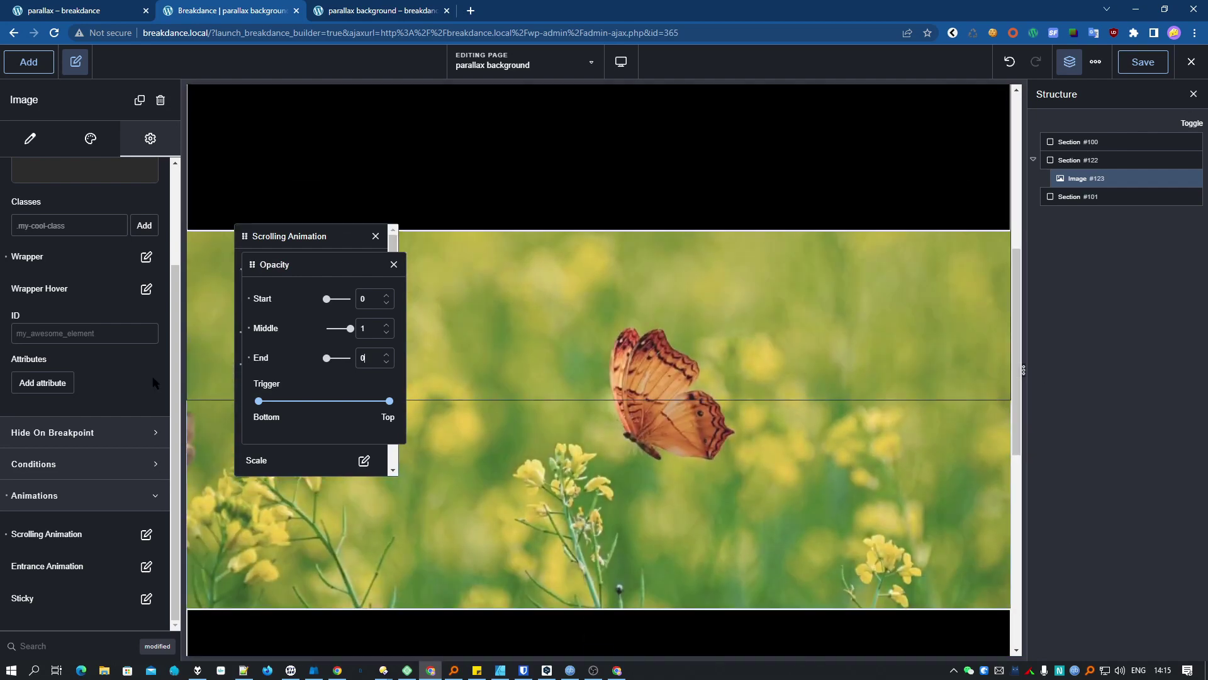
# Switch from Opacity to Blur, set Blur Start to 20, and close the Scrolling Animation popup.
pyautogui.click(394, 264)
pyautogui.click(364, 396)
pyautogui.click(366, 299)
pyautogui.write('20')
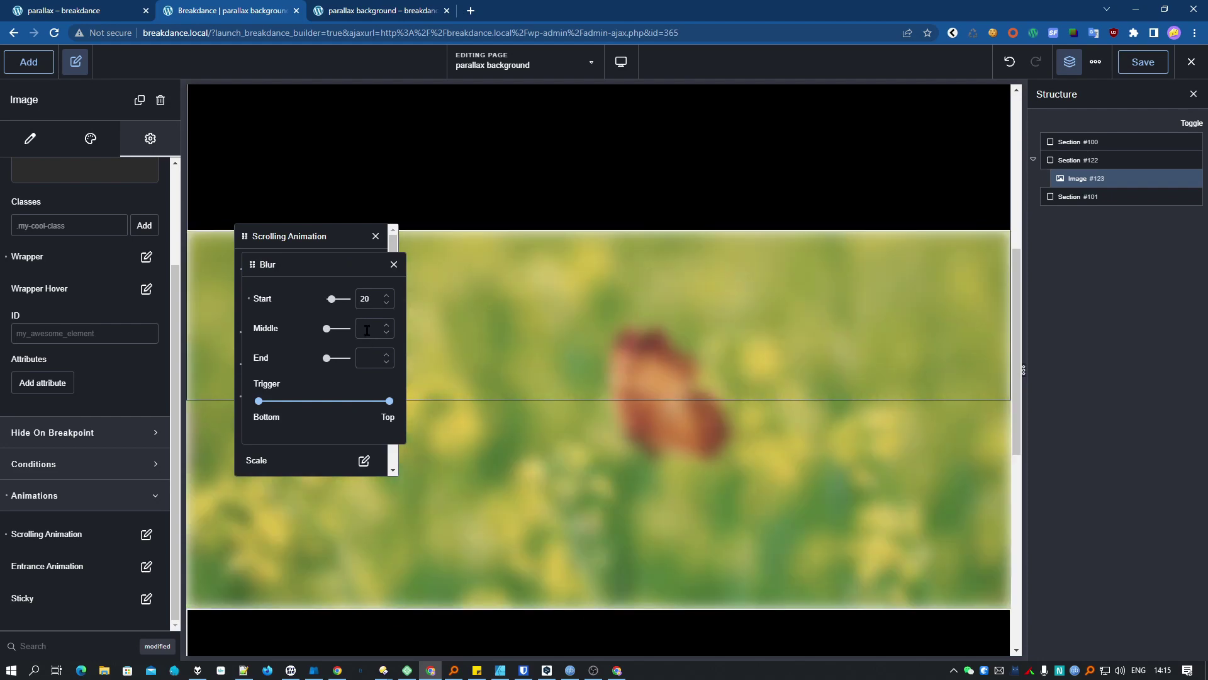
pyautogui.click(1018, 437)
pyautogui.moveTo(1018, 438); pyautogui.dragTo(1047, 459)
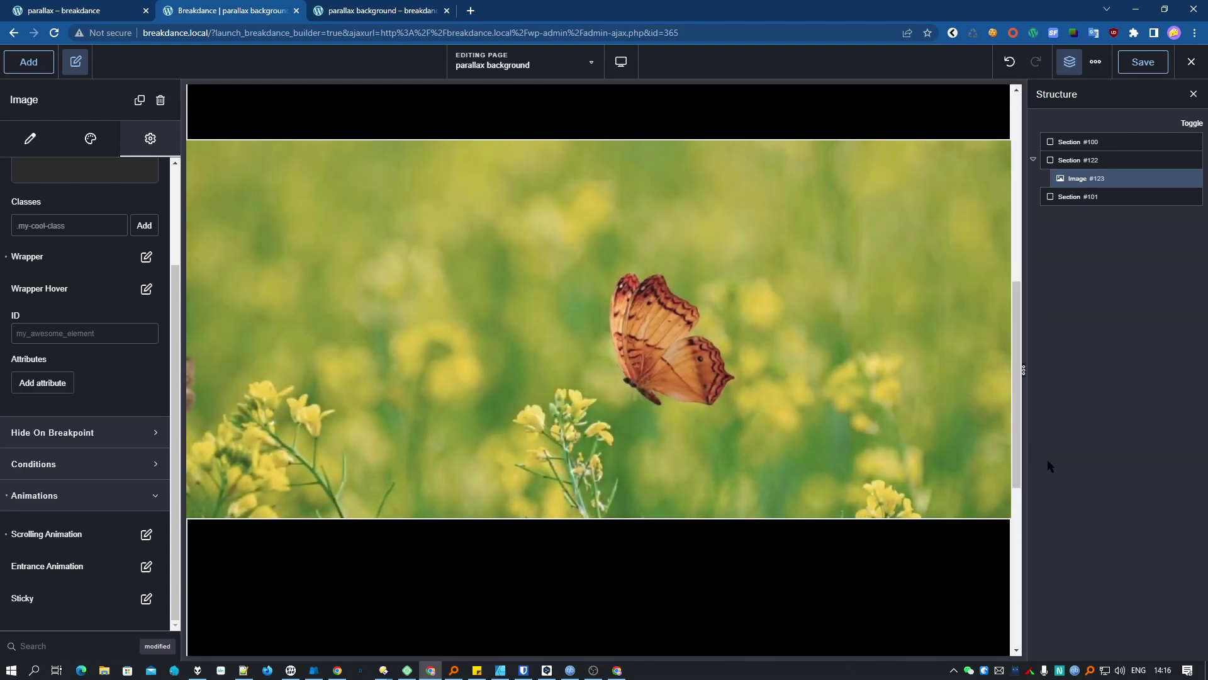
# Add a Heading element inside Section #122 and set its Z-Index to 10.
pyautogui.click(1069, 159)
pyautogui.click(29, 62)
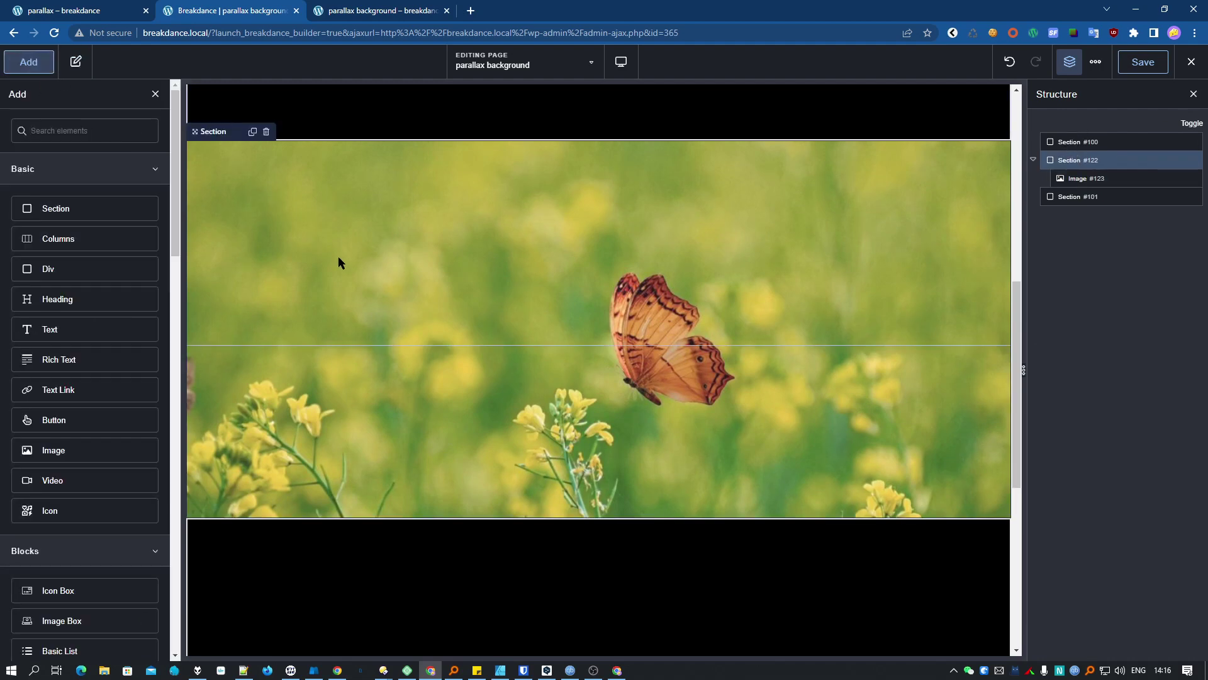
pyautogui.write('h')
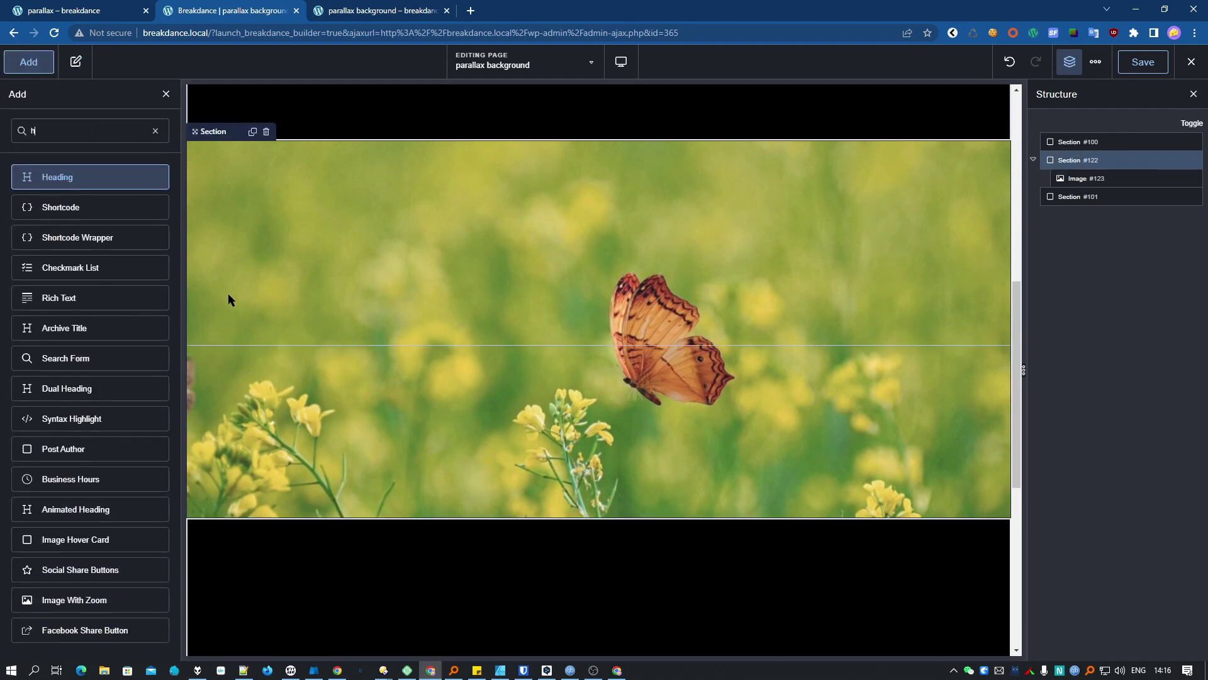
pyautogui.click(78, 179)
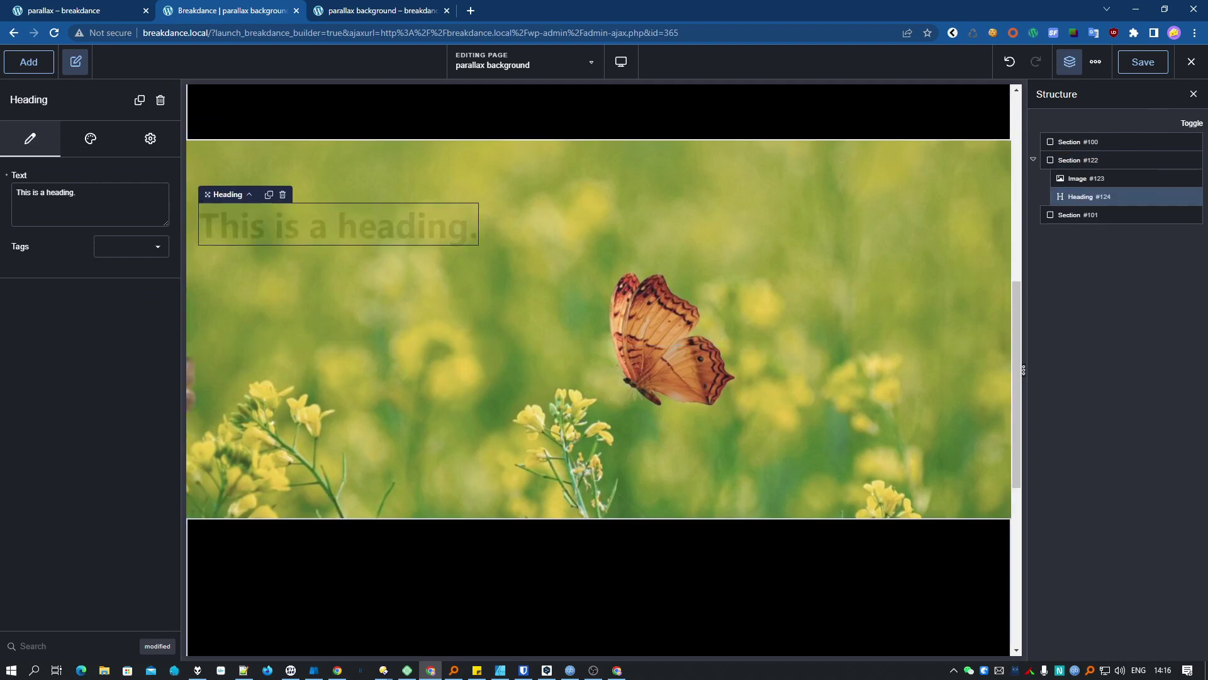
pyautogui.click(59, 643)
pyautogui.write('z-in')
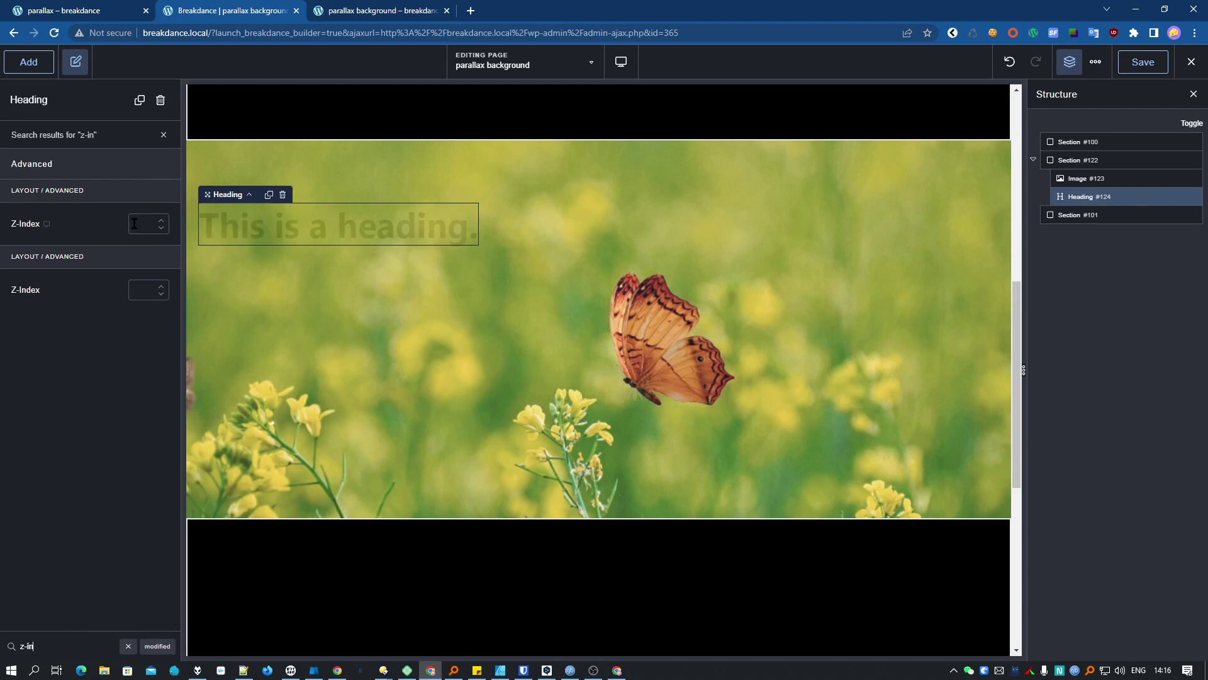
pyautogui.write('10')
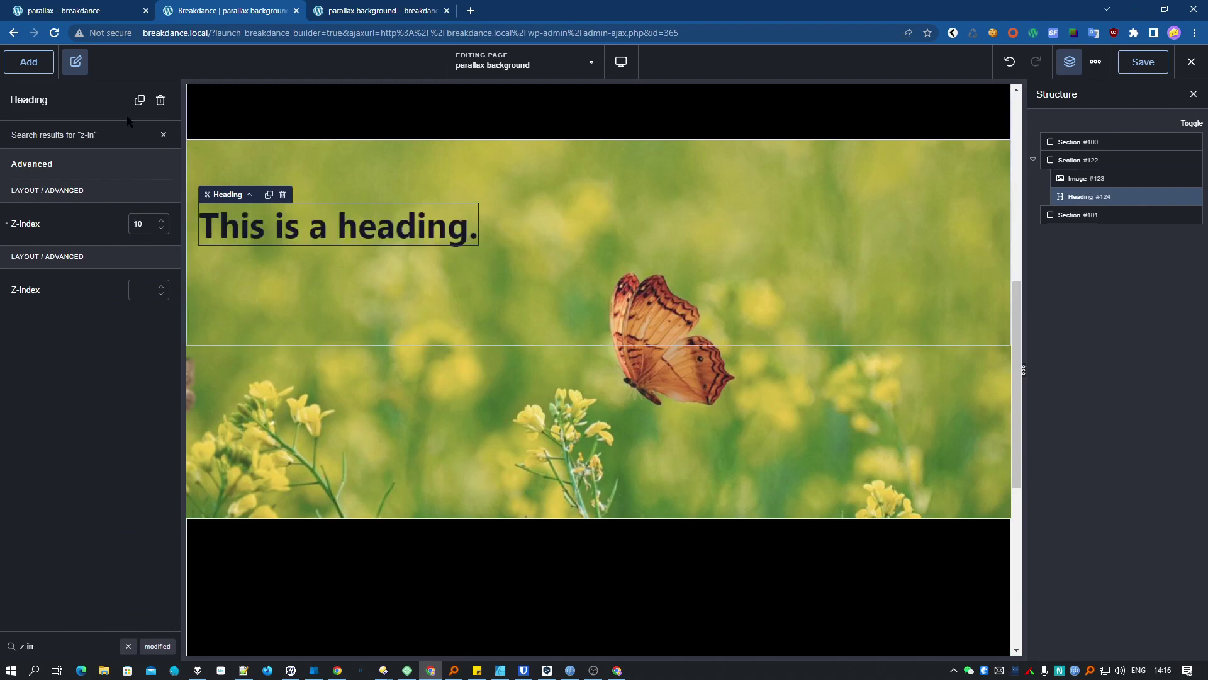
# Set the heading's typography colour to white (#FFFFFF).
pyautogui.click(128, 646)
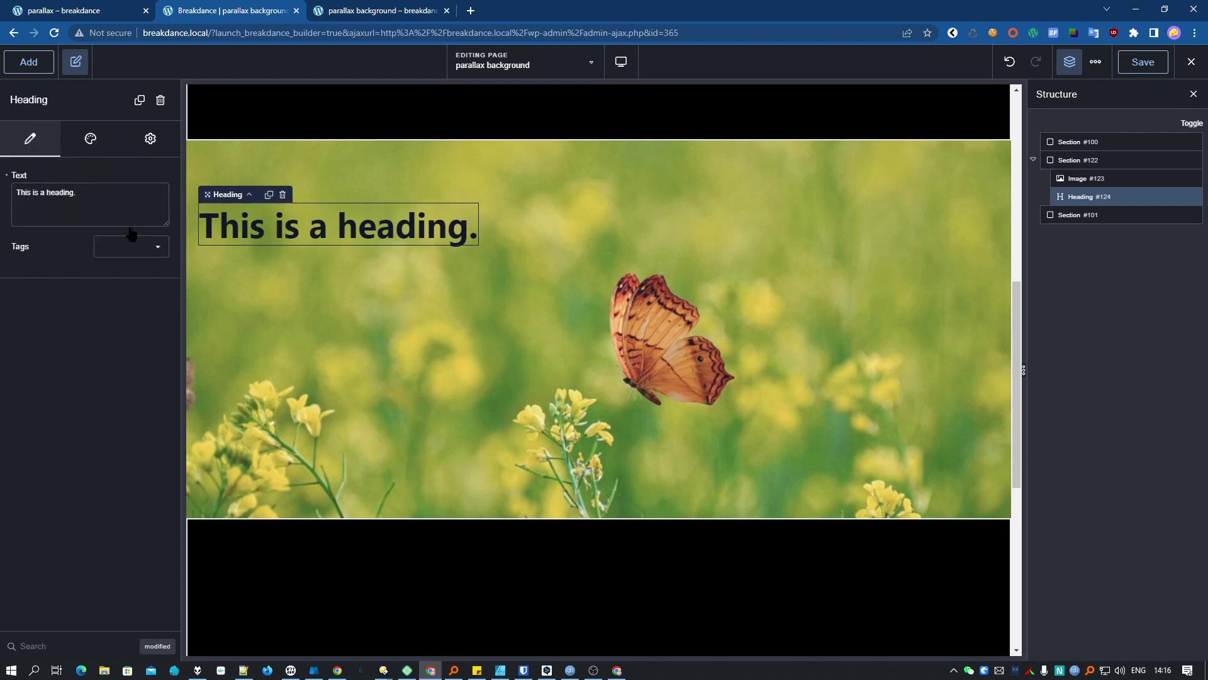
pyautogui.click(90, 144)
pyautogui.click(73, 208)
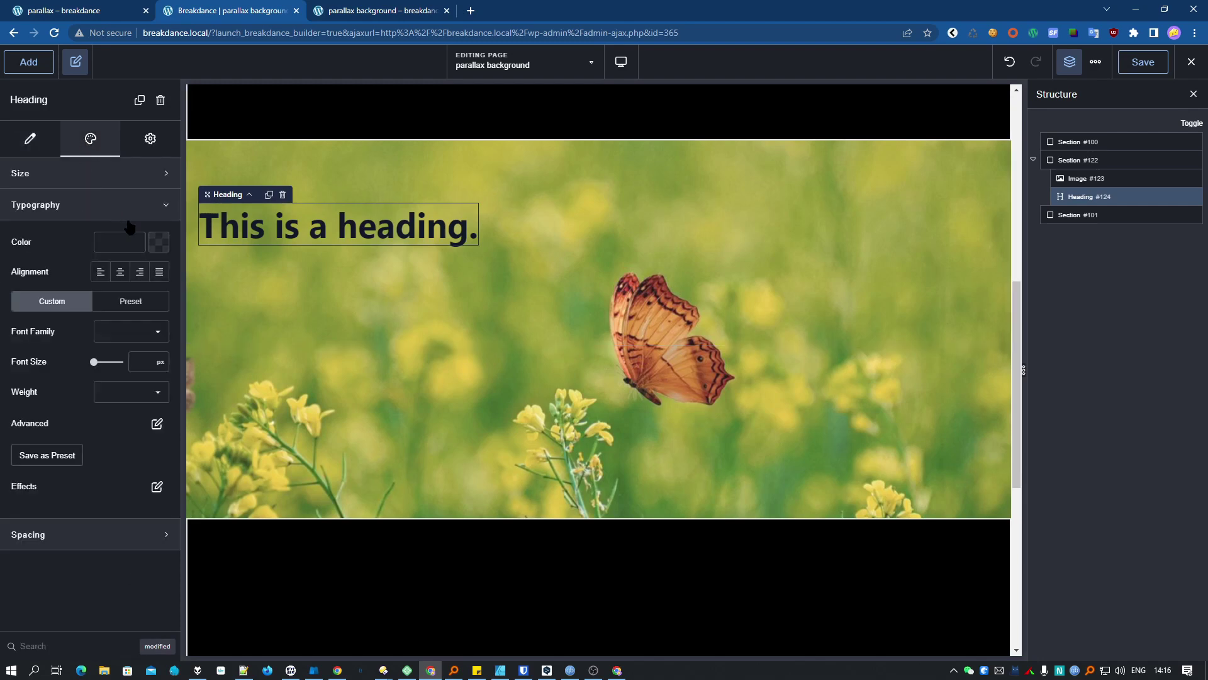
pyautogui.click(152, 251)
pyautogui.moveTo(56, 302); pyautogui.dragTo(3, 222)
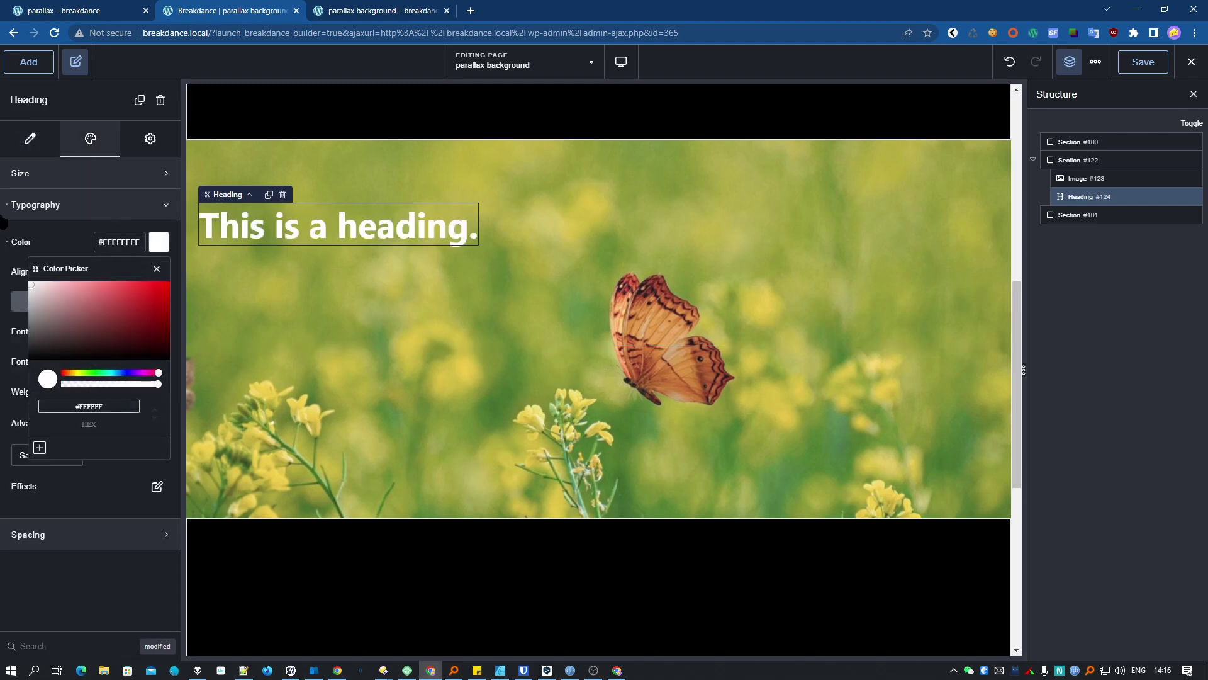
# Centre Section #122's content both horizontally and vertically in its Layout settings.
pyautogui.click(1093, 161)
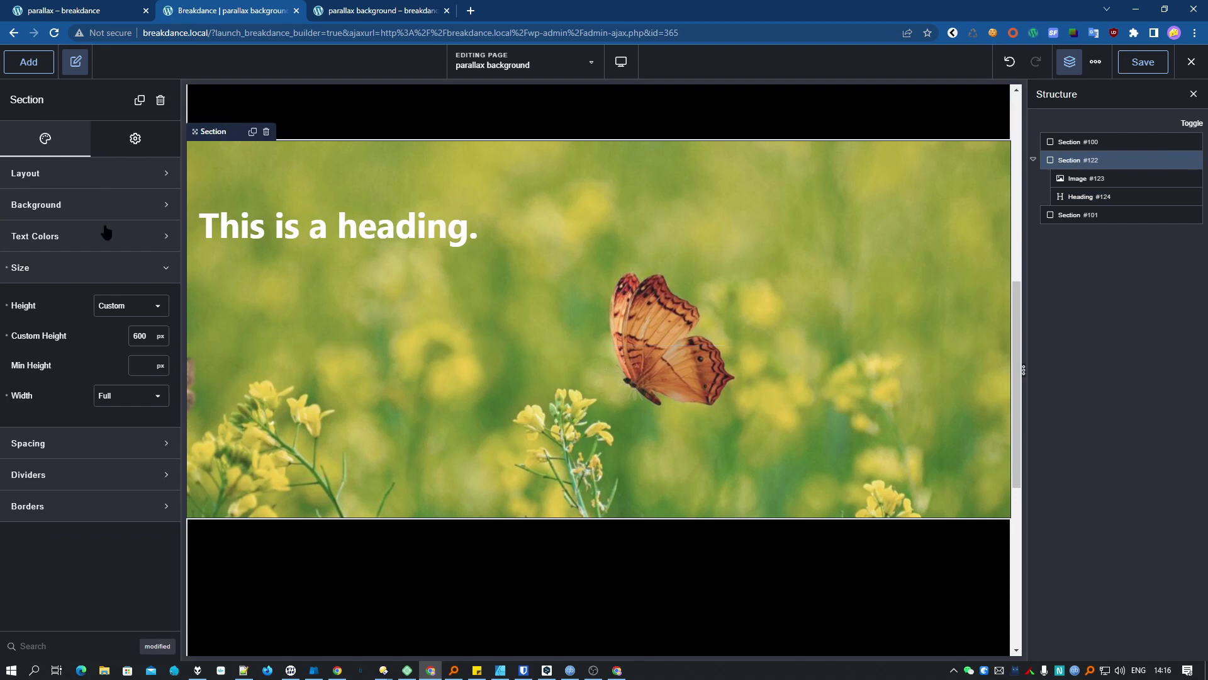
pyautogui.click(83, 174)
pyautogui.click(129, 210)
pyautogui.click(129, 240)
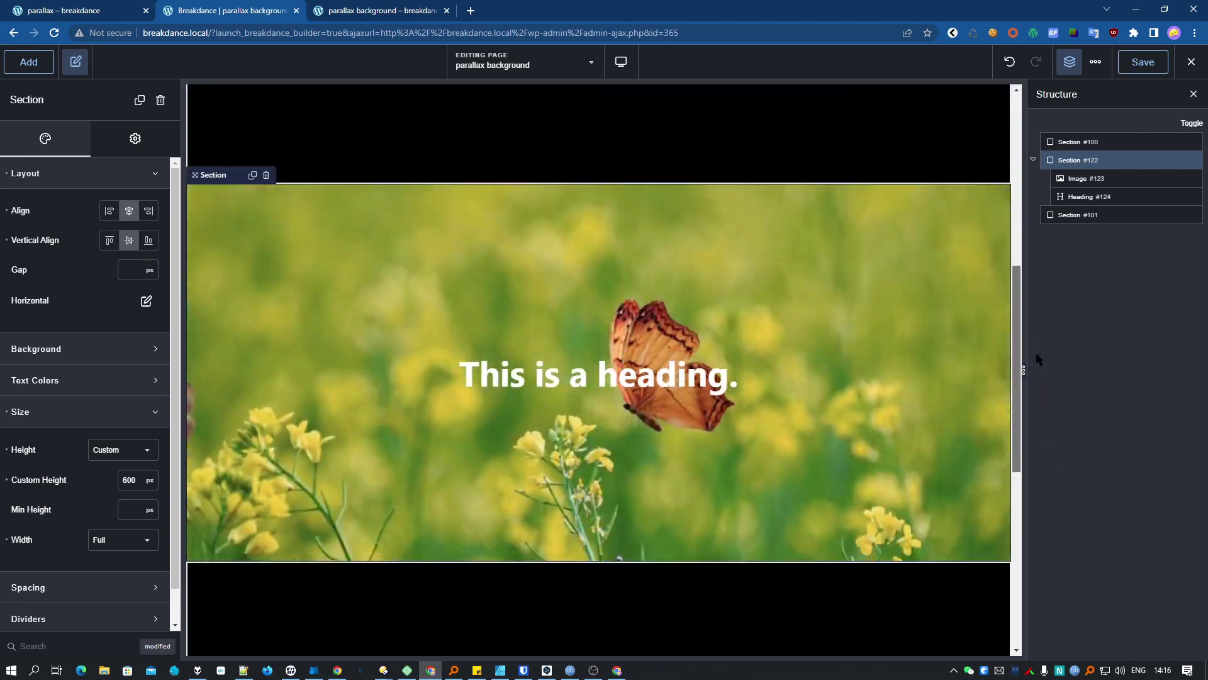
# Test the live page at 1644 px width by scrolling, then leave device emulation.
pyautogui.click(368, 10)
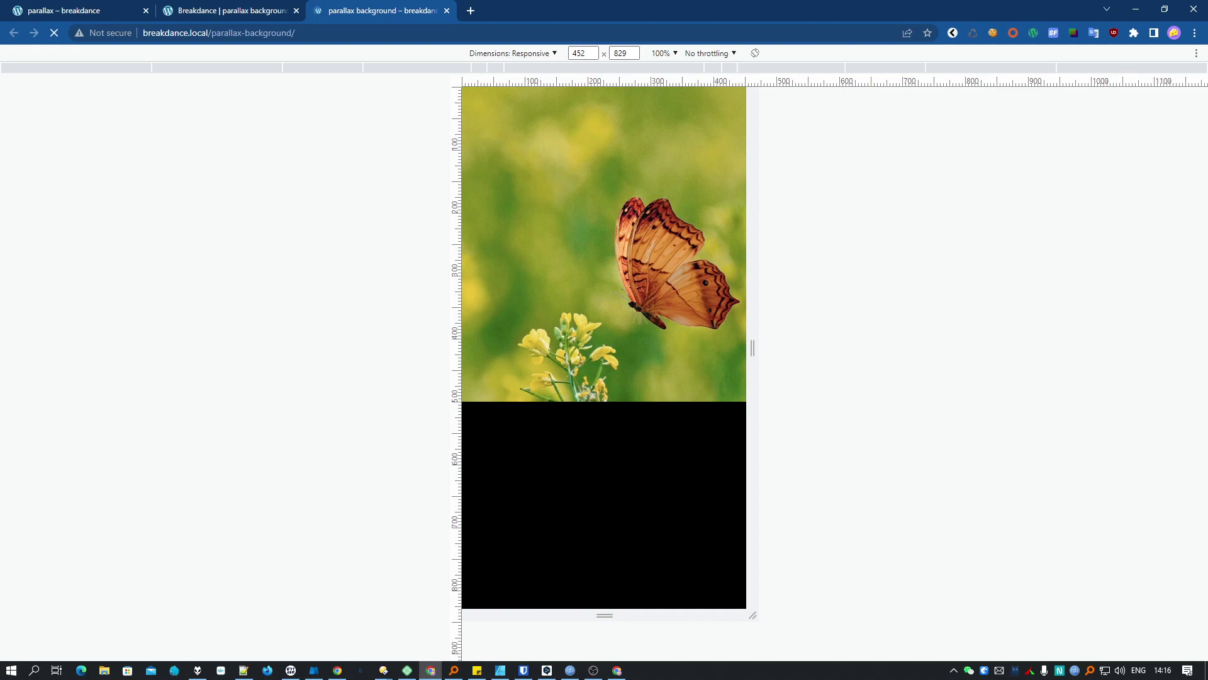
pyautogui.moveTo(755, 388); pyautogui.dragTo(1121, 403)
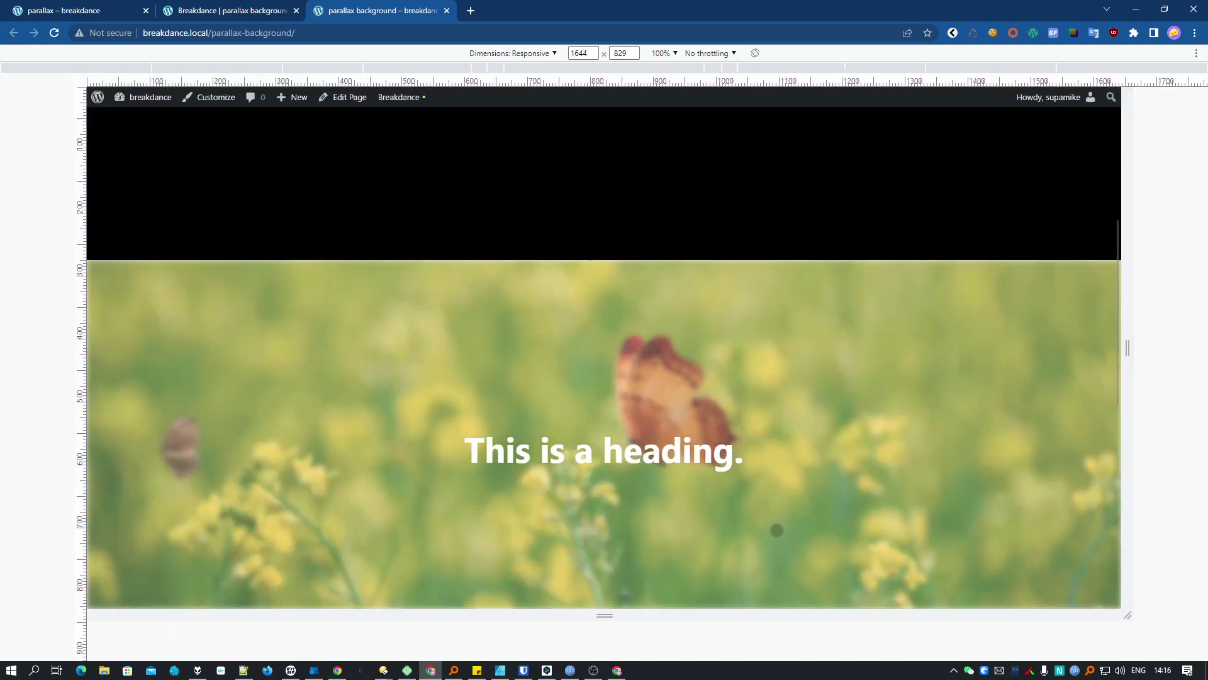
pyautogui.scroll(5, 777, 529)
pyautogui.scroll(-10, 771, 533)
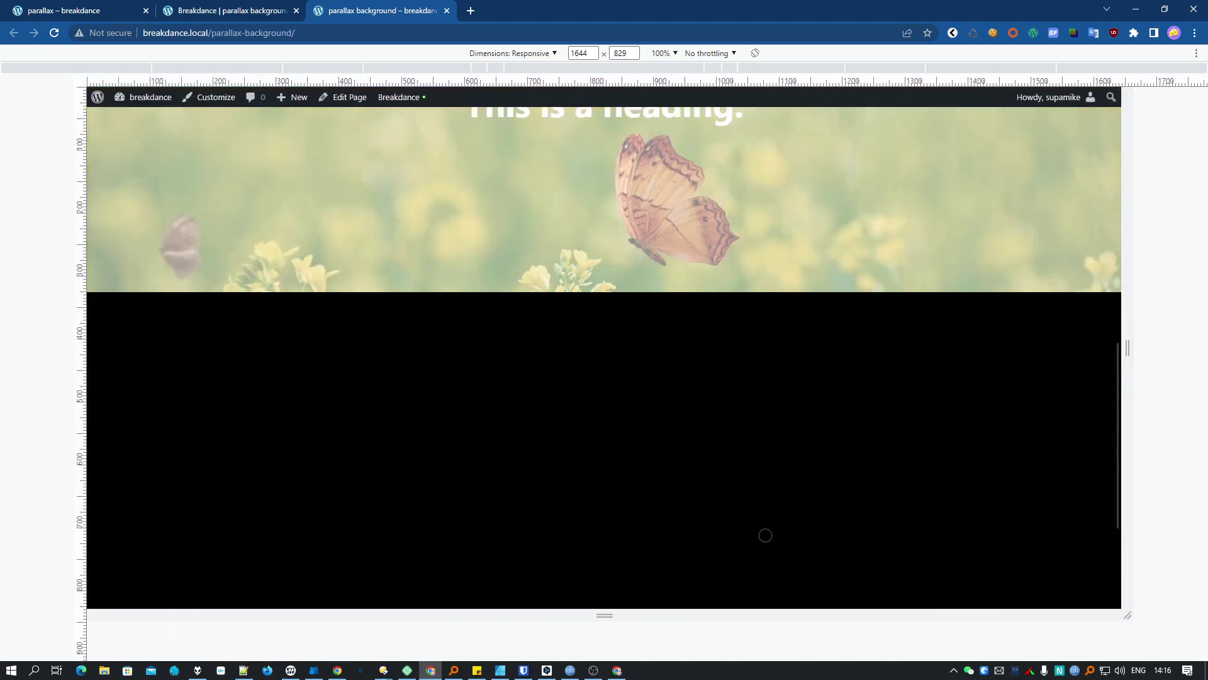
pyautogui.scroll(-4, 765, 535)
pyautogui.scroll(12, 765, 535)
pyautogui.scroll(-5, 764, 534)
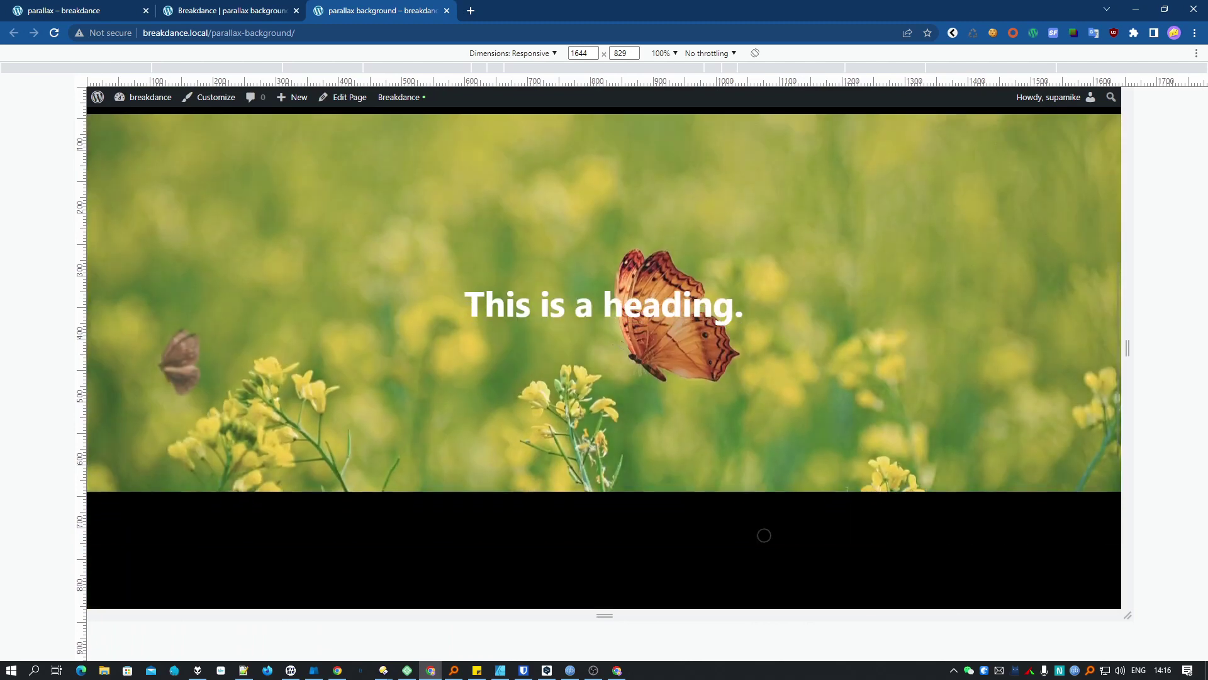
pyautogui.scroll(-4, 764, 535)
pyautogui.scroll(5, 763, 534)
pyautogui.scroll(-1, 763, 534)
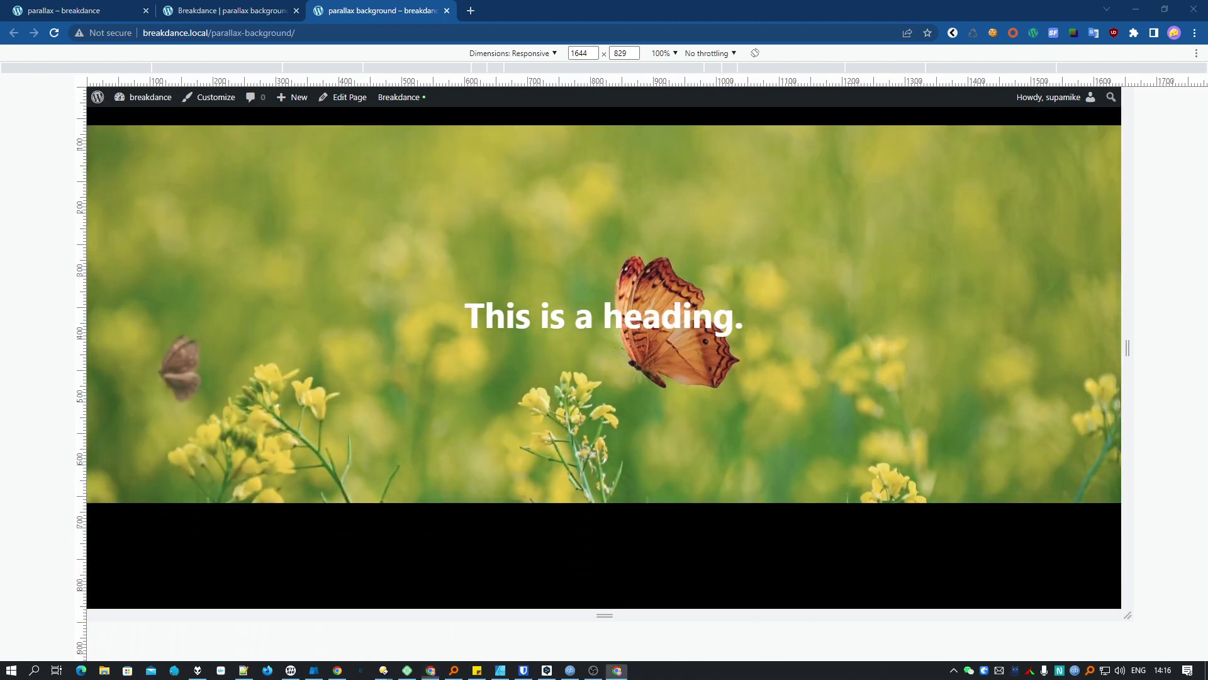
pyautogui.press('F12')
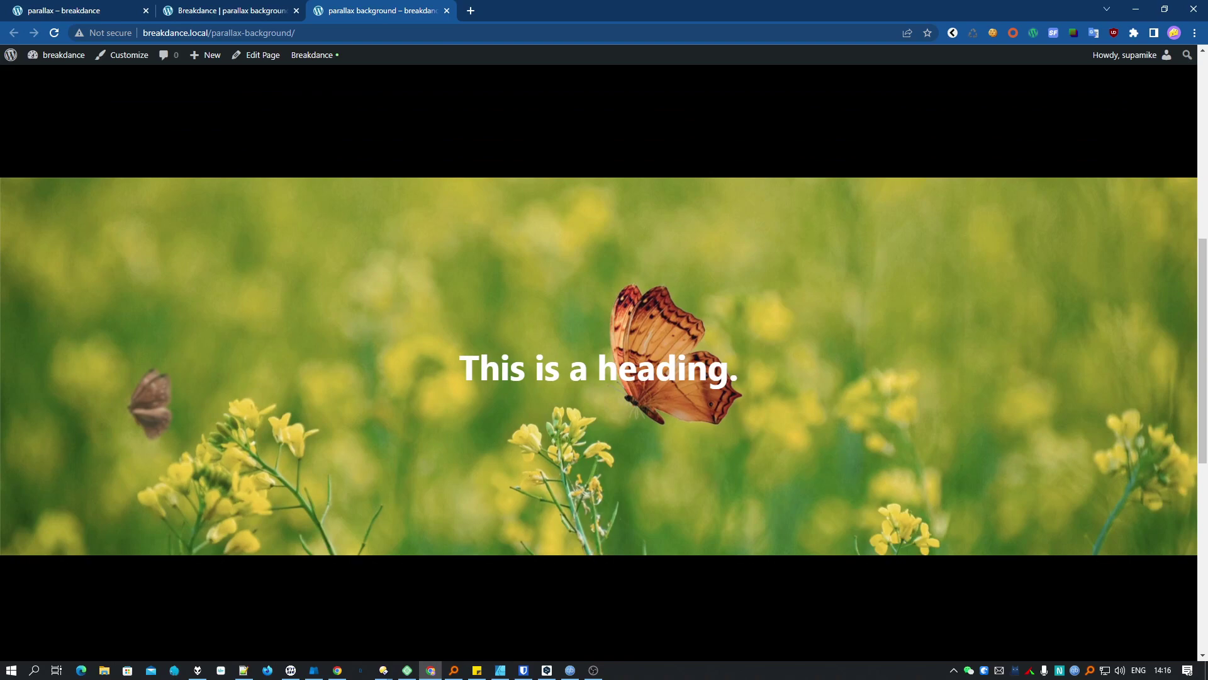